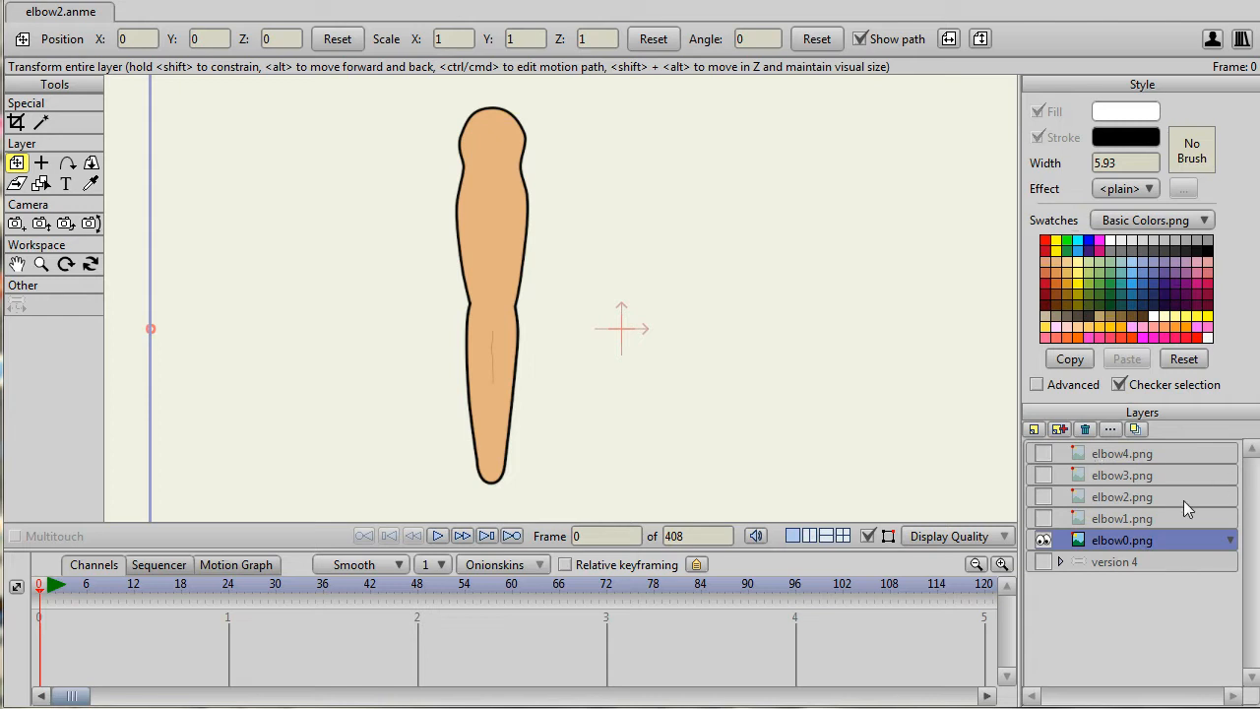
Turn on elbow1 through elbow4 so all five arm pose images overlay with elbow0
click(1043, 519)
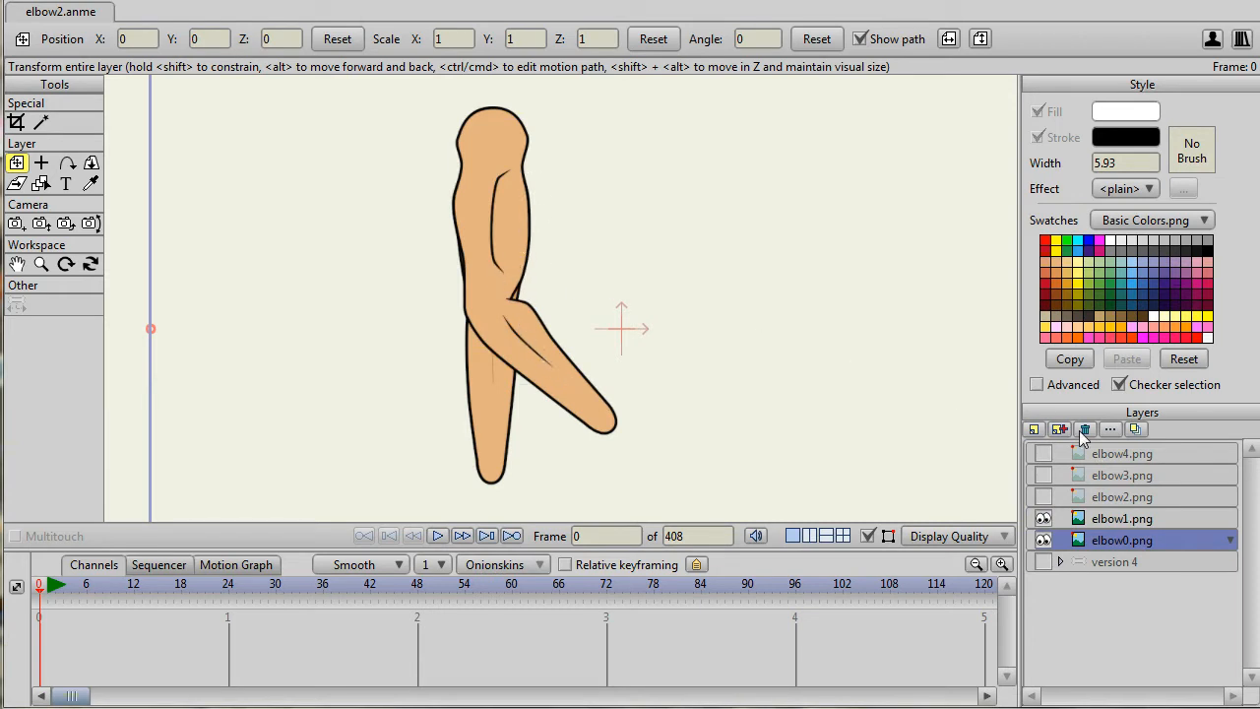
click(1045, 497)
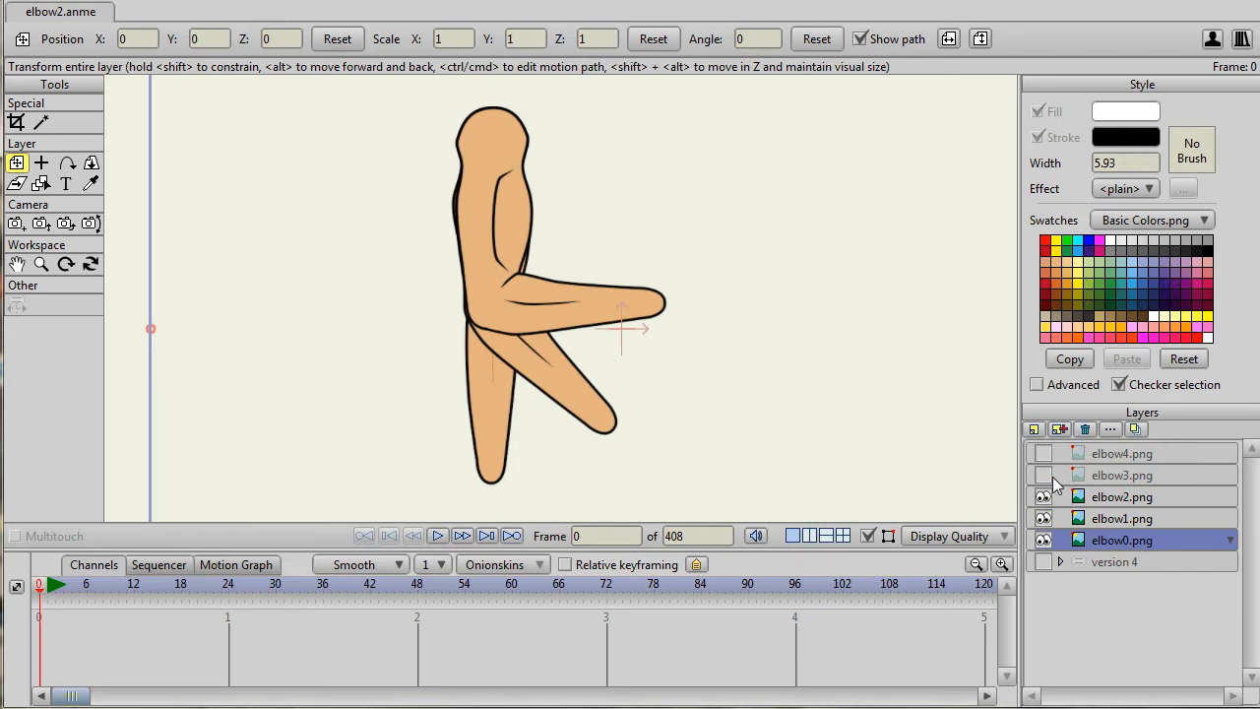
click(1045, 475)
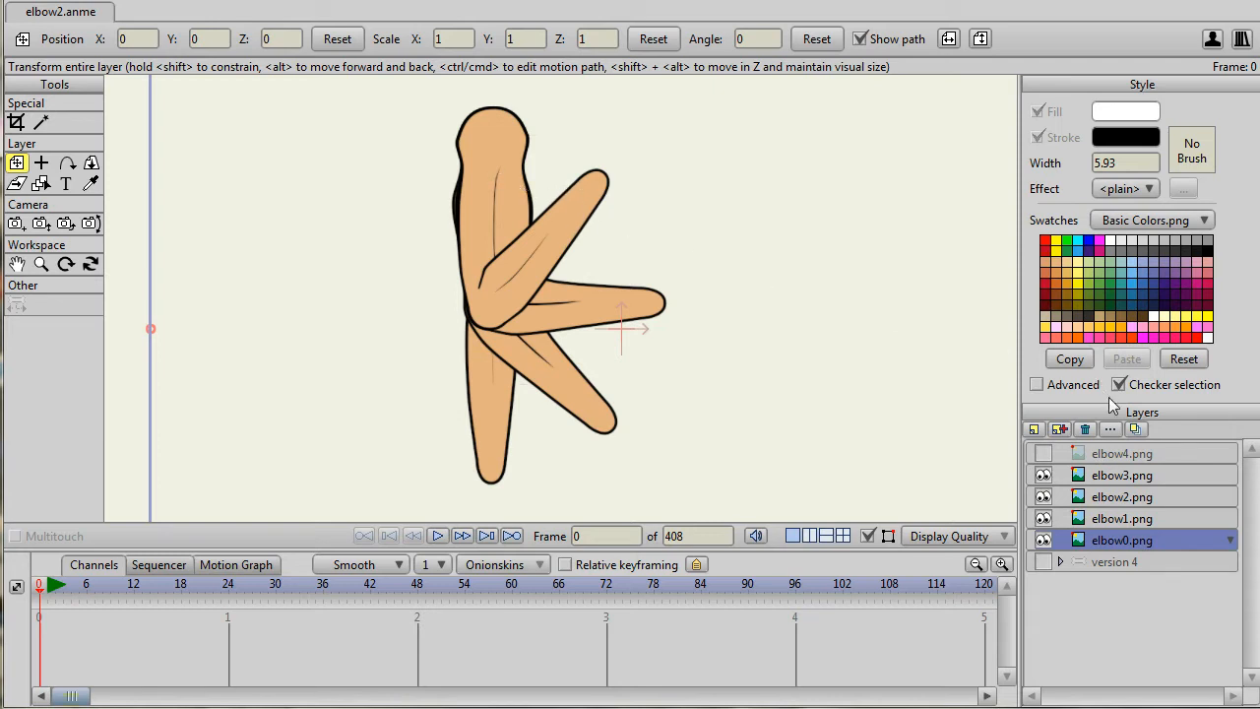
click(1043, 454)
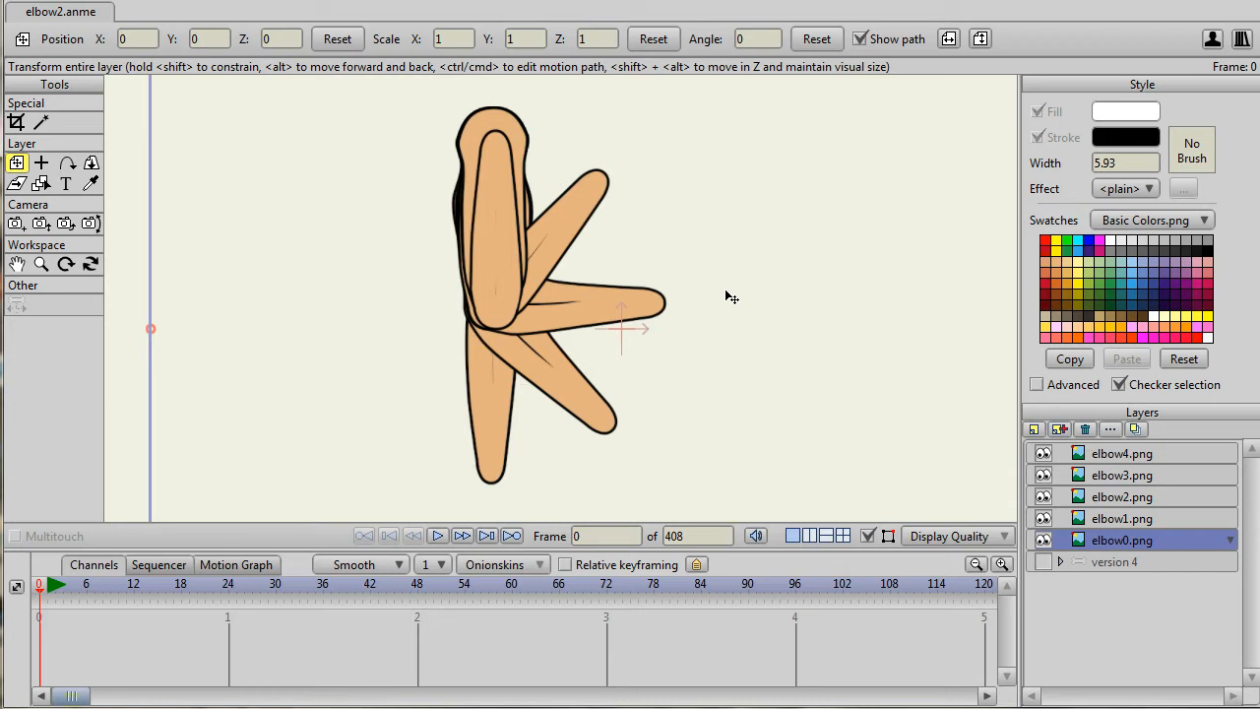
Toggle the upright forearm pose (elbow4) off and back on to compare it
click(1043, 454)
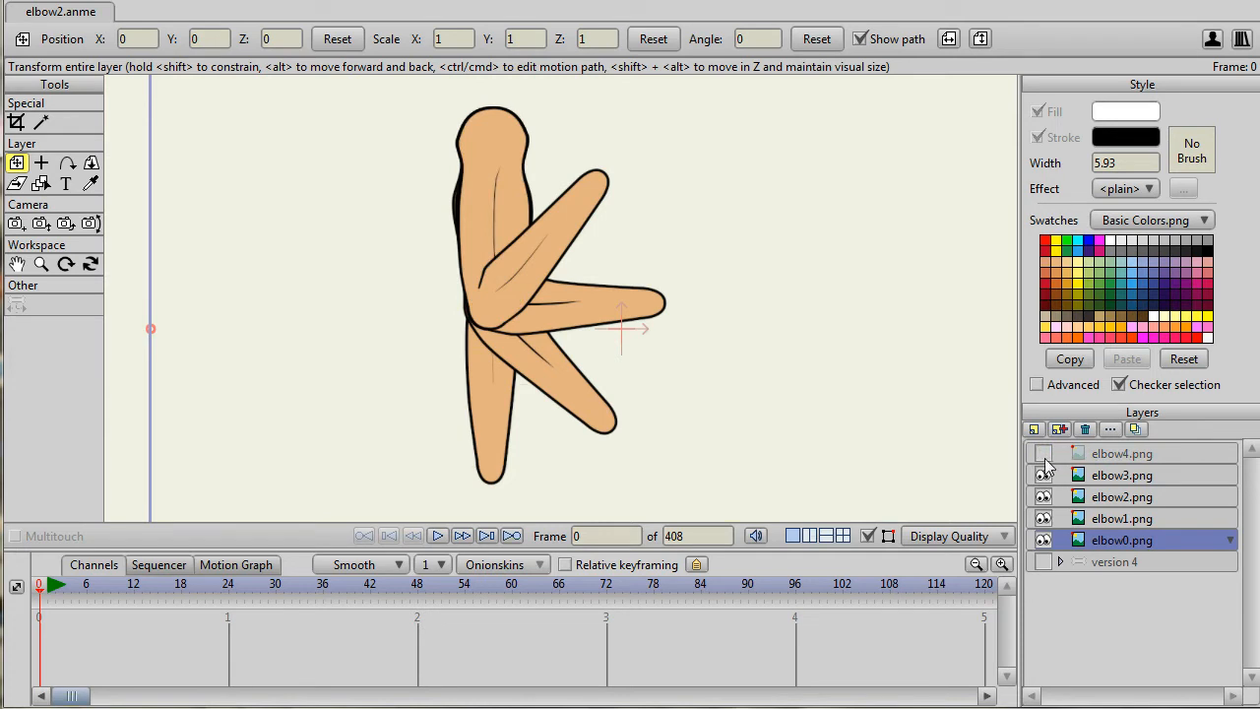
click(1043, 454)
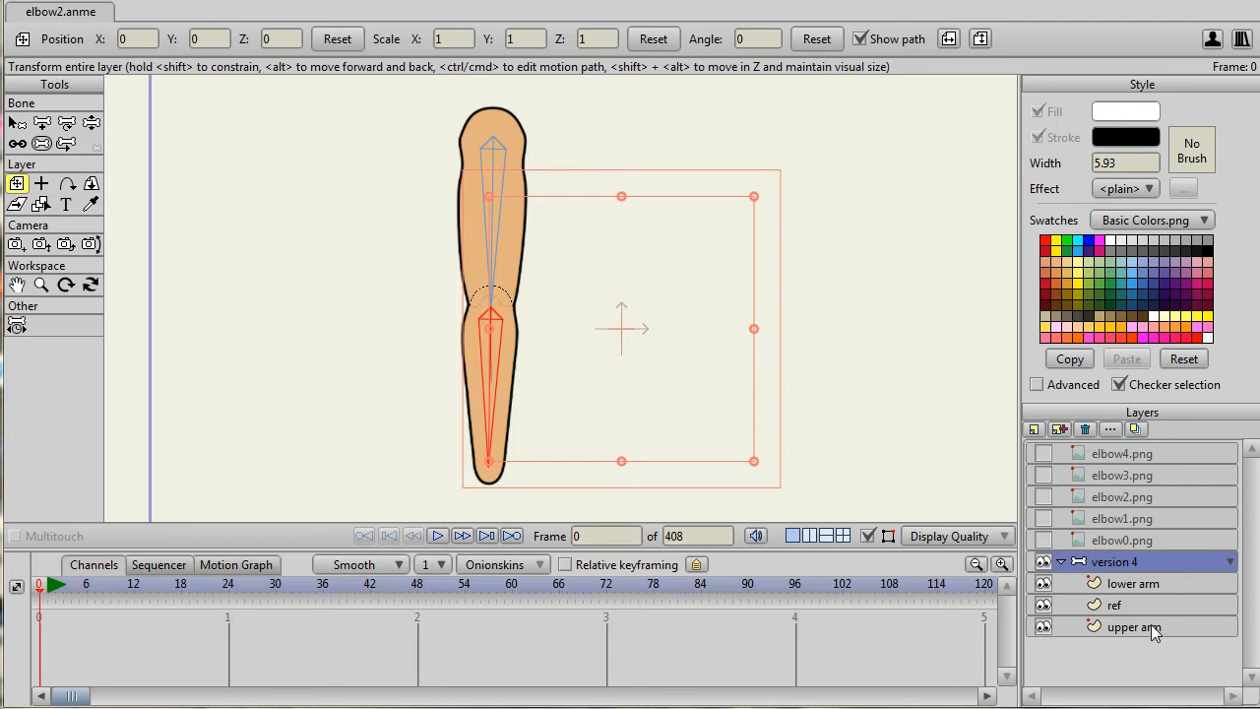
Isolate the dashed elbow reference circle in version 4, then hide it
click(1044, 606)
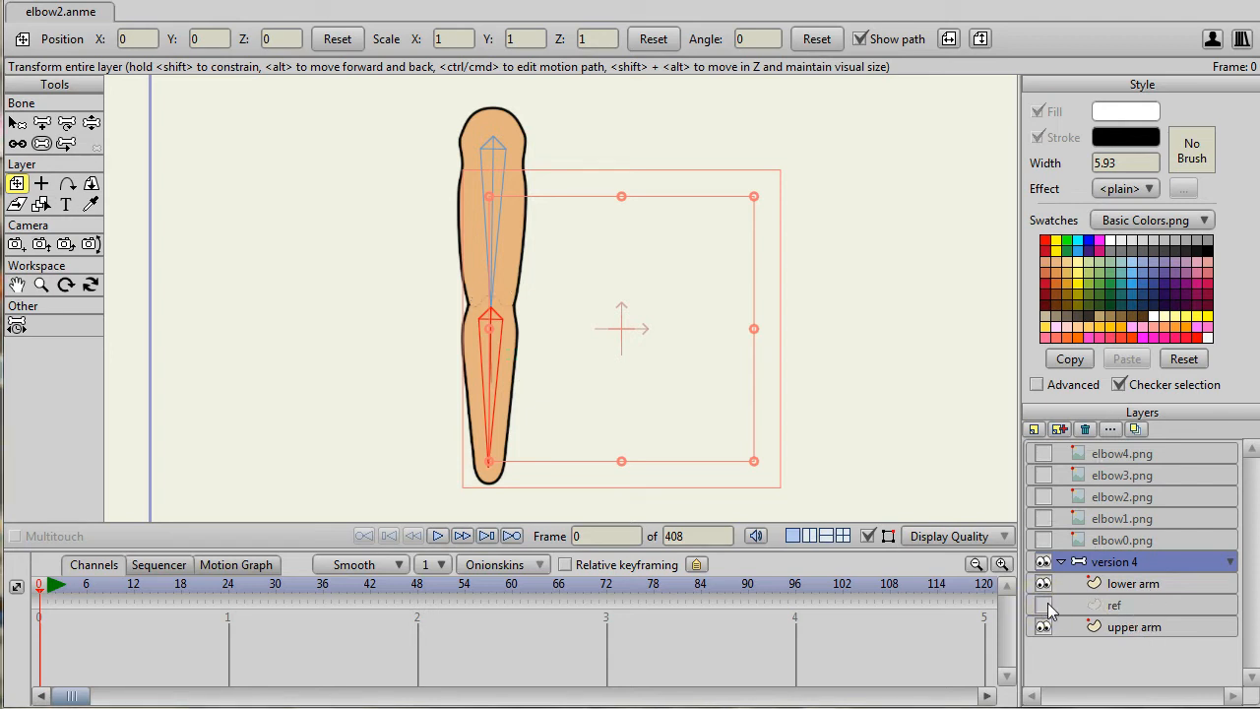
click(1043, 584)
click(1044, 605)
click(1043, 627)
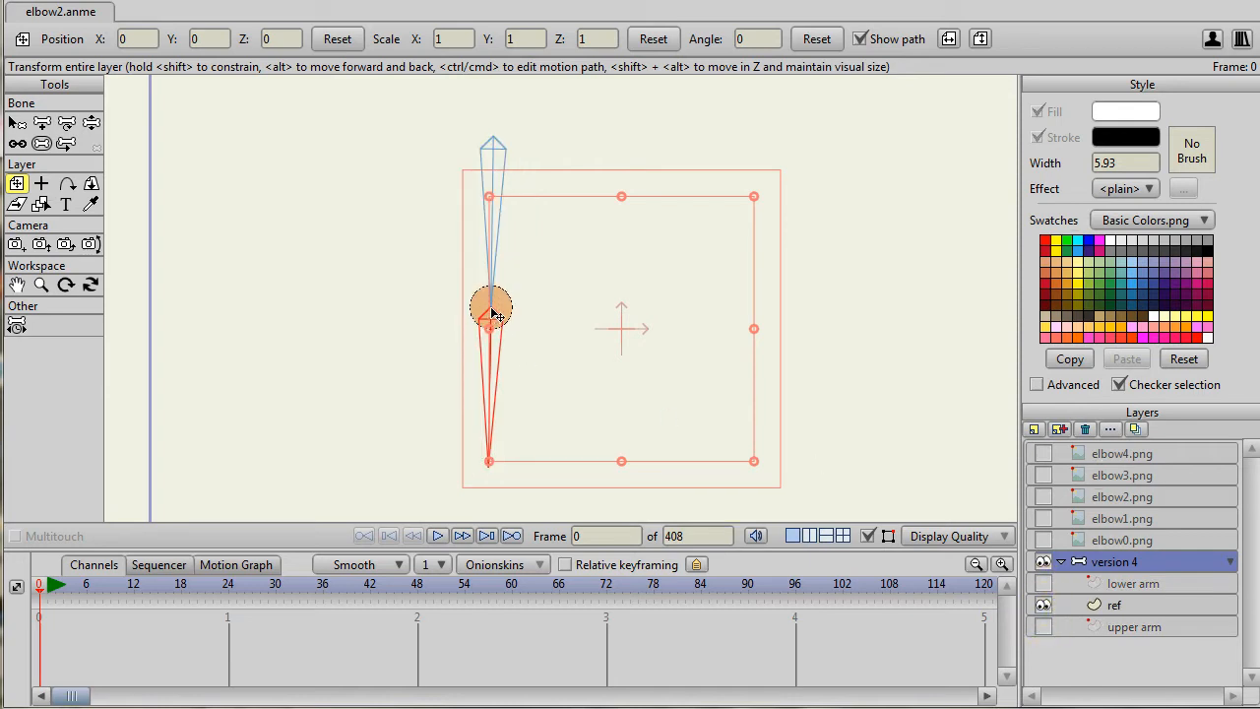
click(1044, 606)
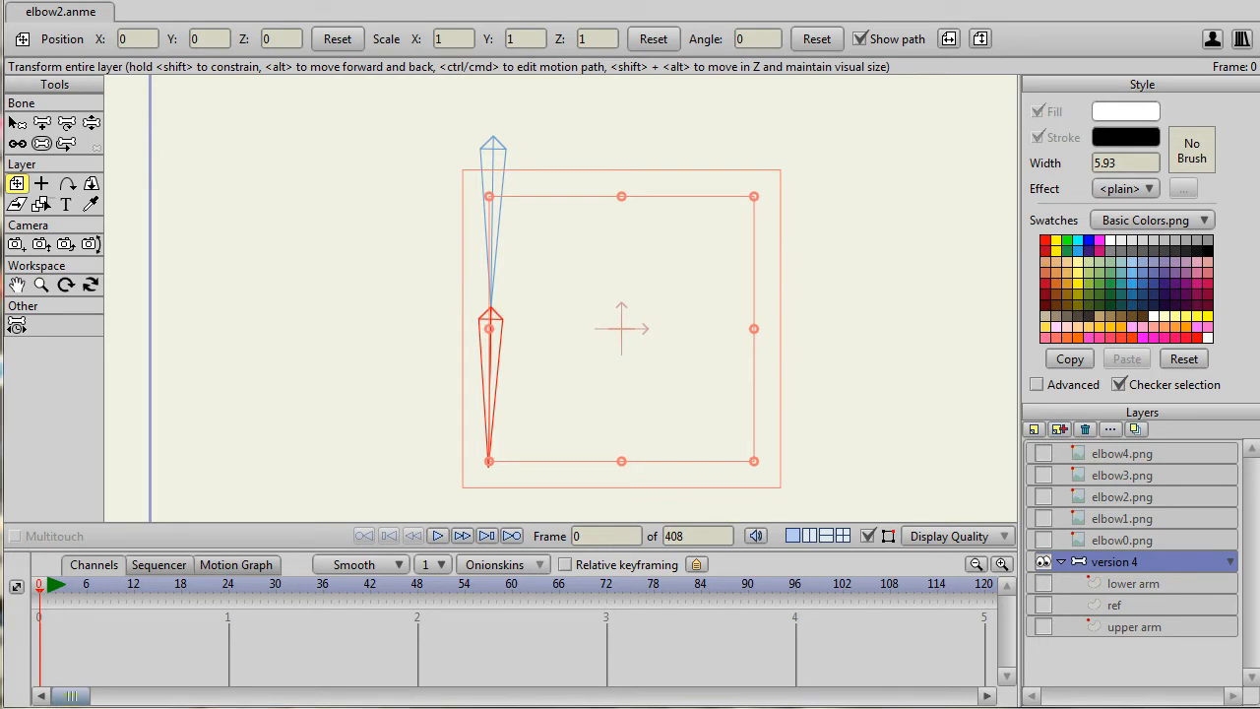
Show the lower arm and upper arm shapes so the straight boned arm appears alone
click(1043, 584)
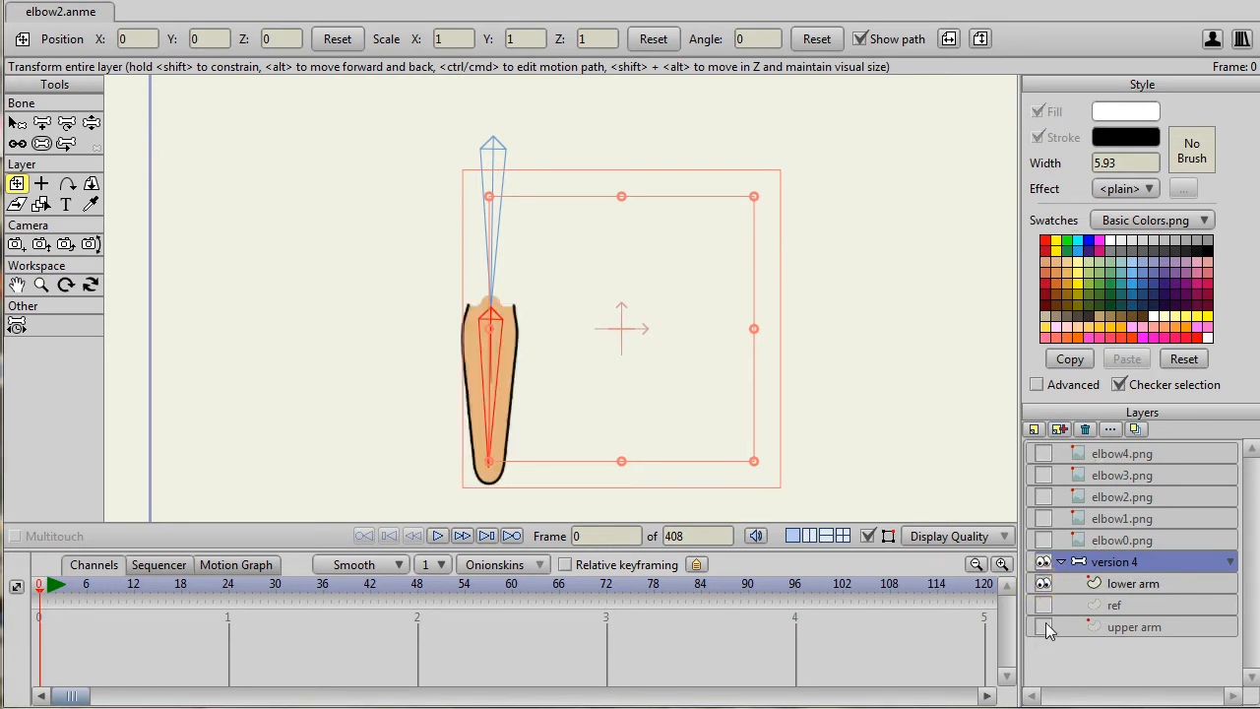
click(1044, 627)
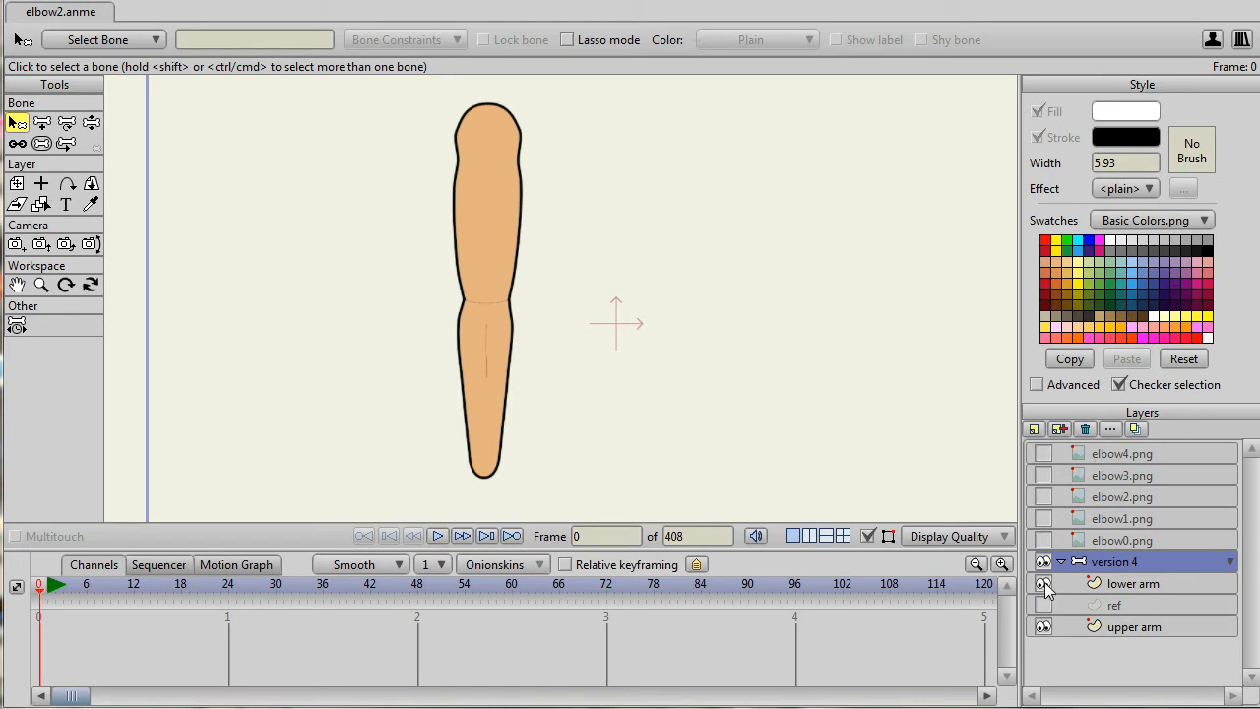
Hide the lower arm, select the upper arm layer and show it as outline points only
click(1044, 583)
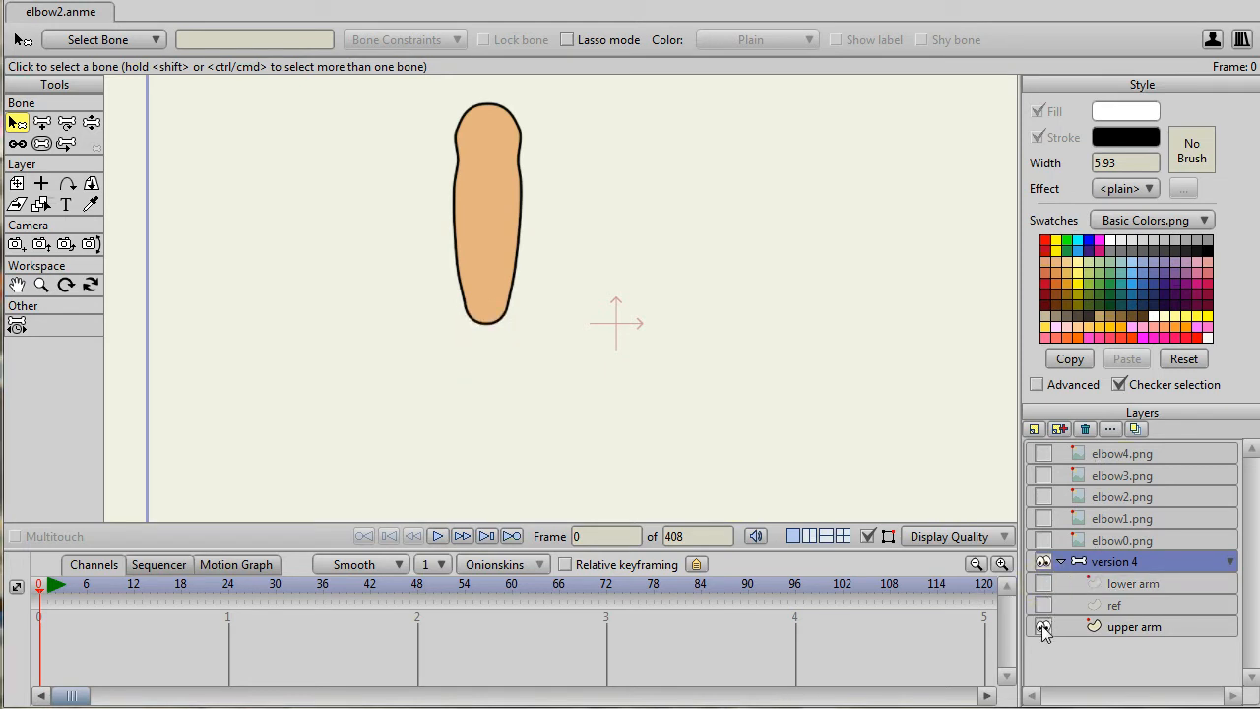
click(1117, 626)
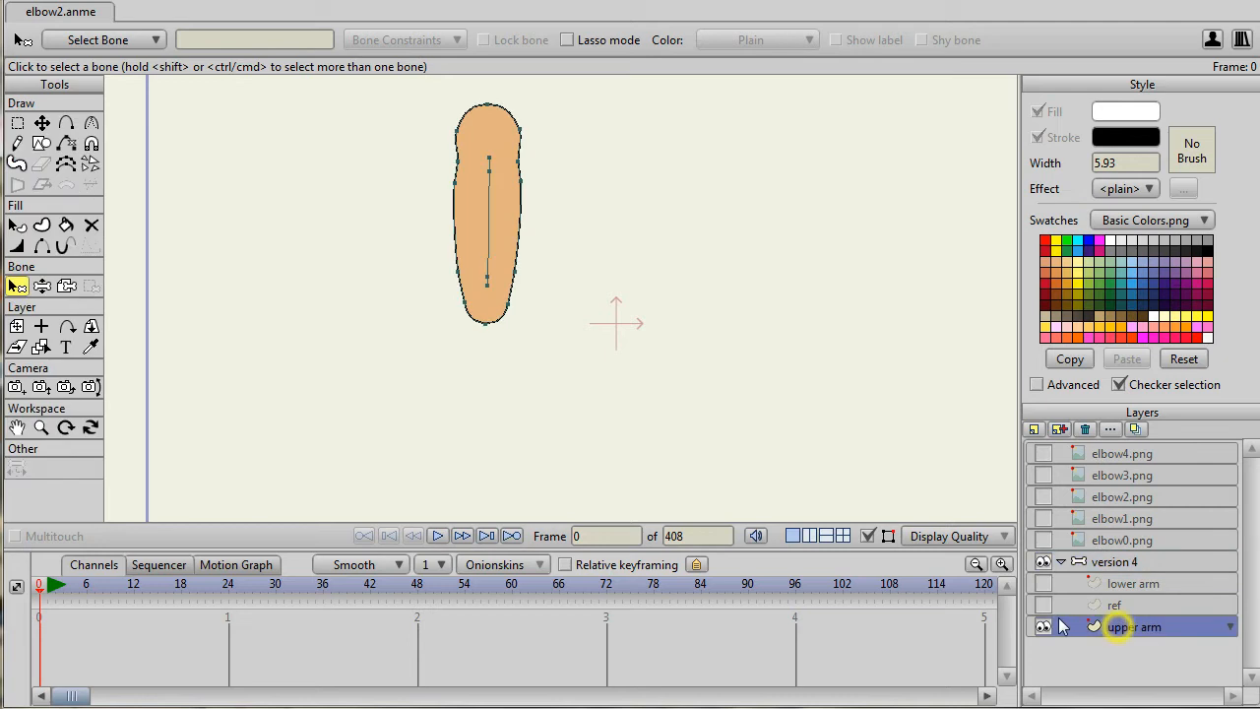
click(1044, 628)
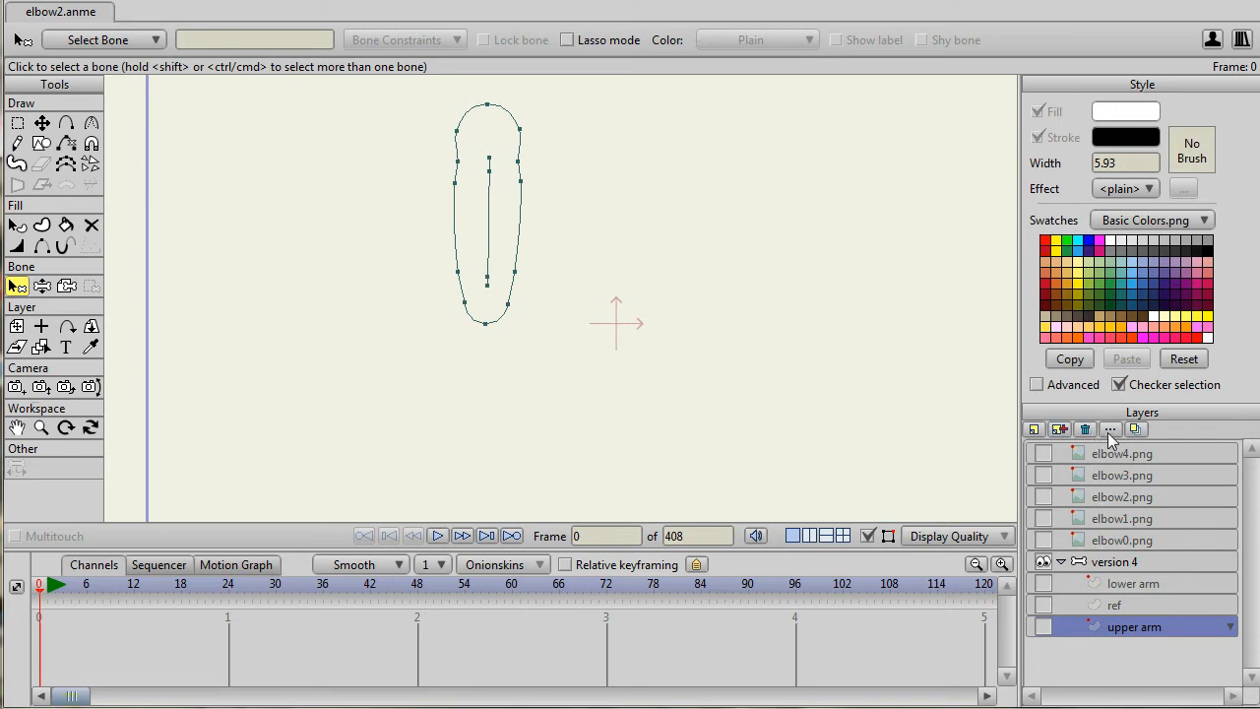
With Transform Points, nudge the right-edge point and raise the top-centre point to round the lower arm's top
click(1139, 583)
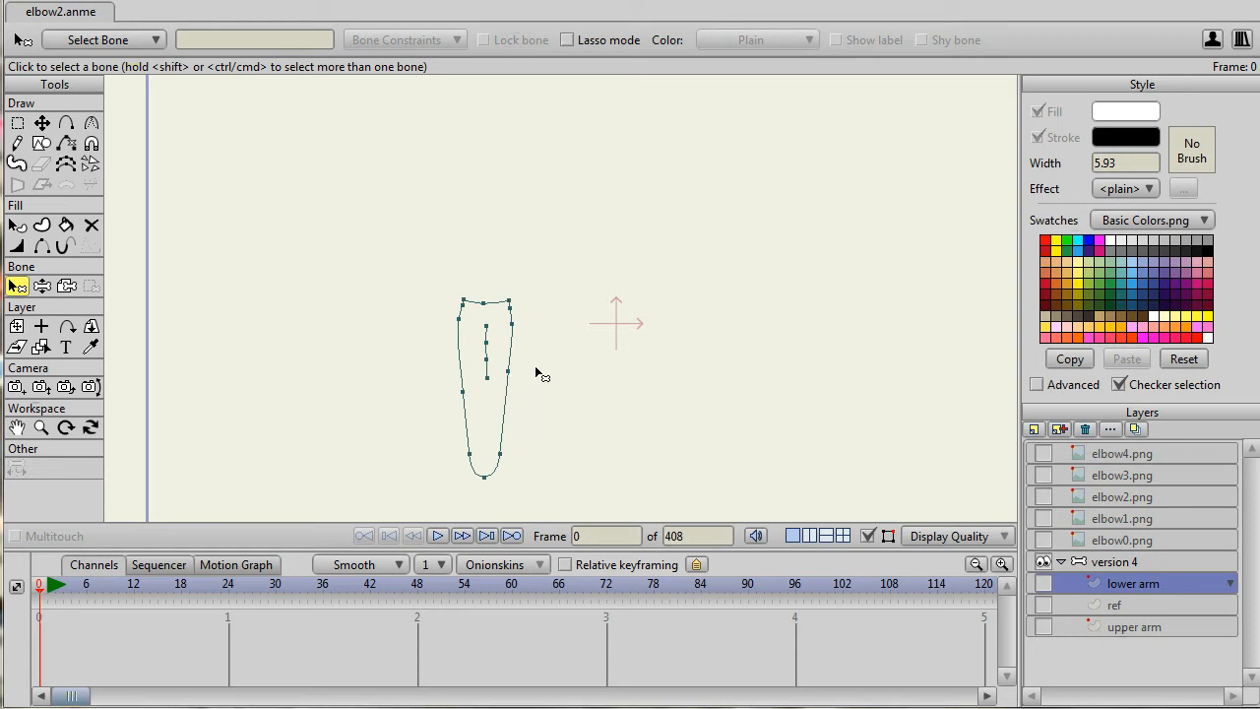
click(42, 123)
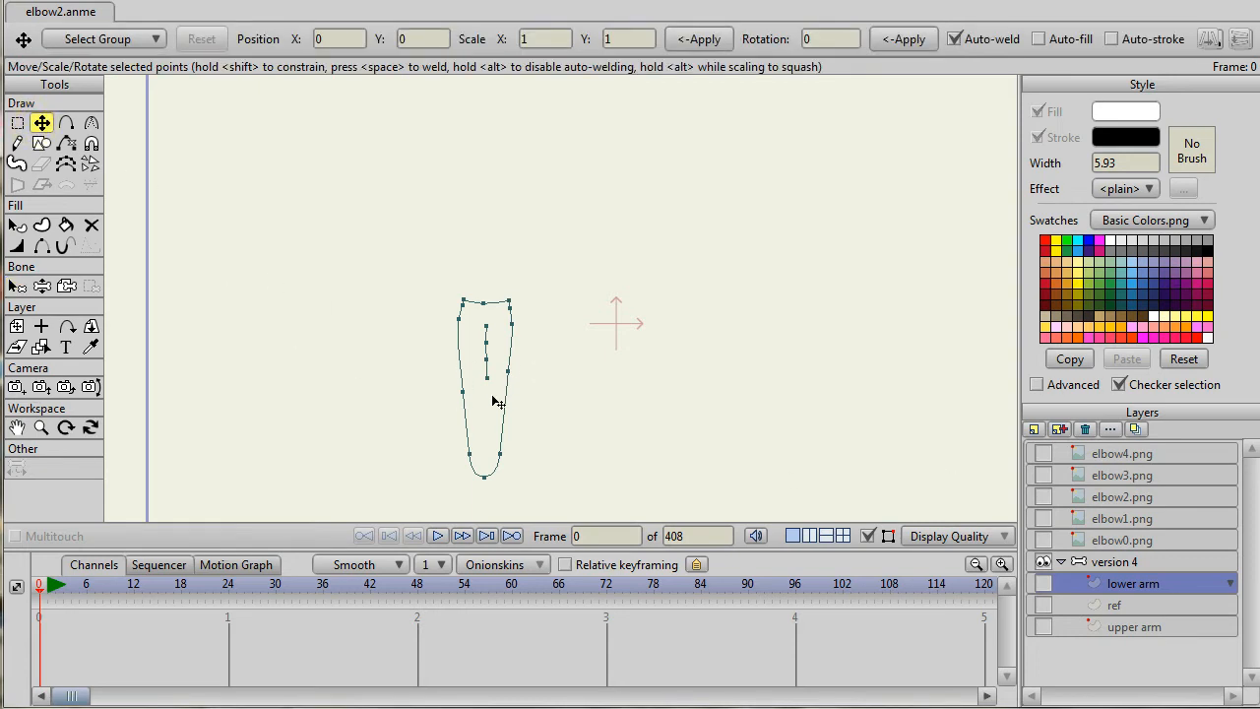
drag(510, 375, 505, 391)
click(485, 304)
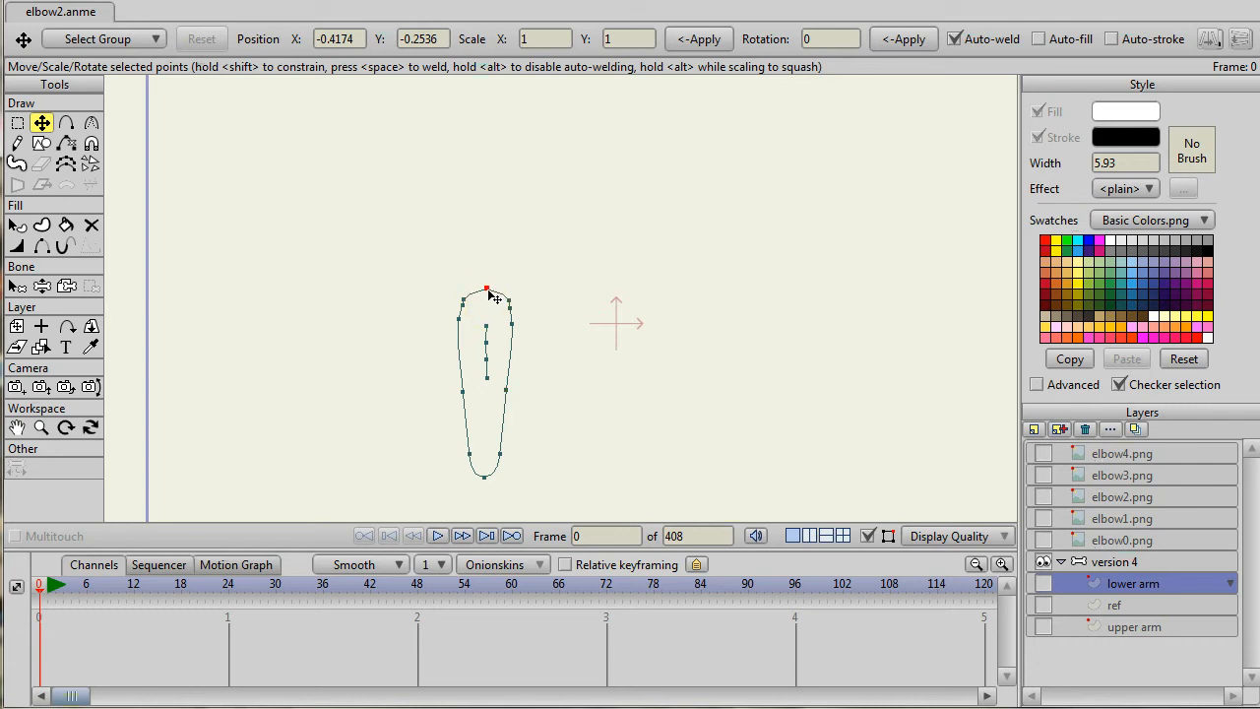
click(489, 303)
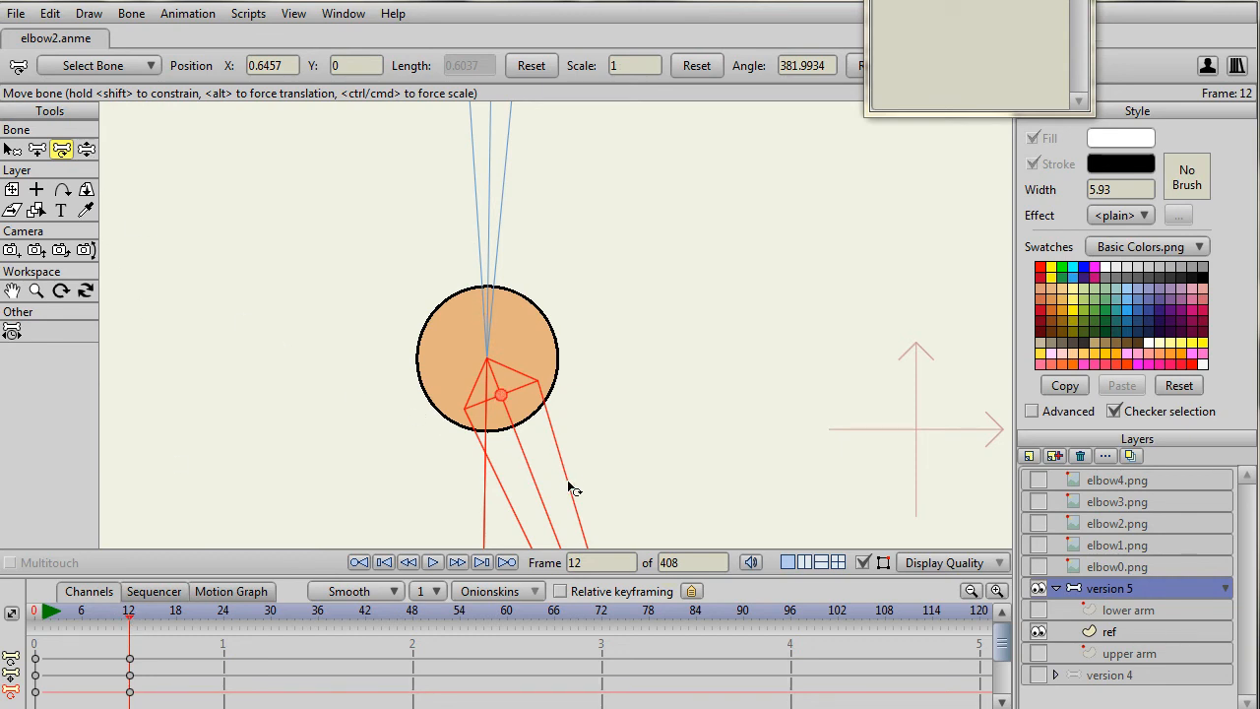
Bend the lower arm outward at the elbow at frame 12 and show the upper arm shape
mouse_move(547, 514)
mouse_down()
mouse_move(669, 399)
mouse_move(668, 502)
mouse_up()
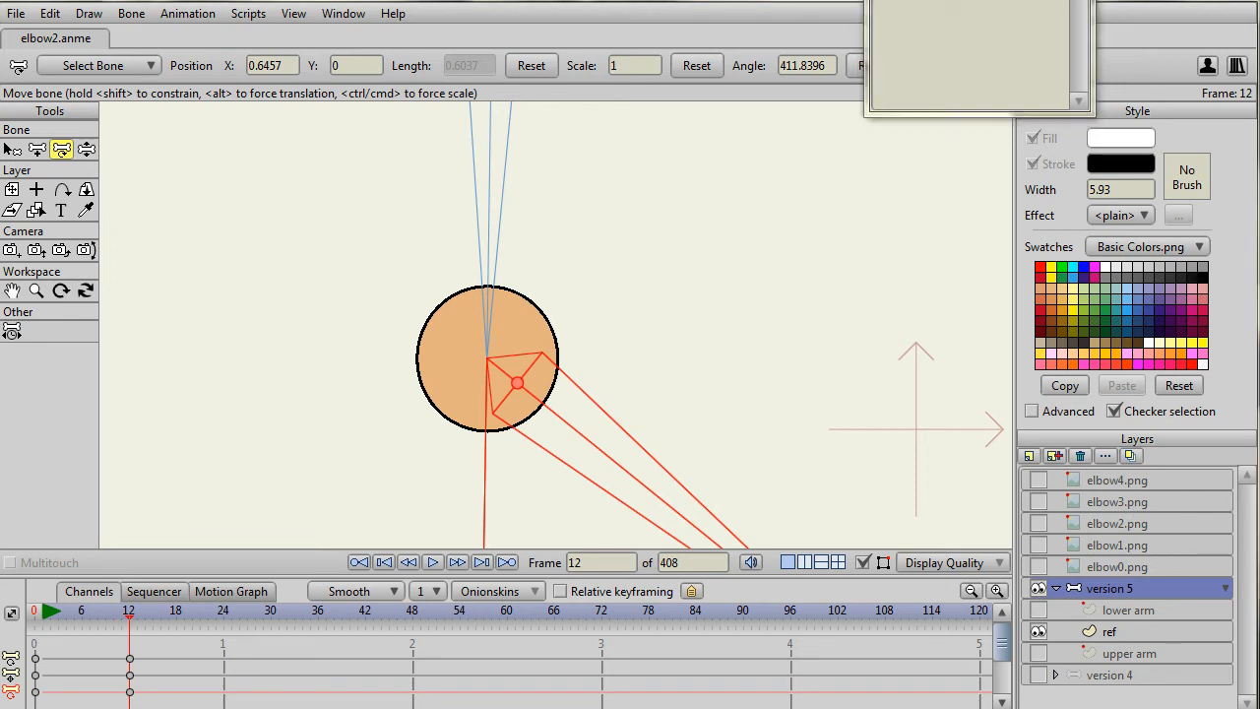
click(1039, 654)
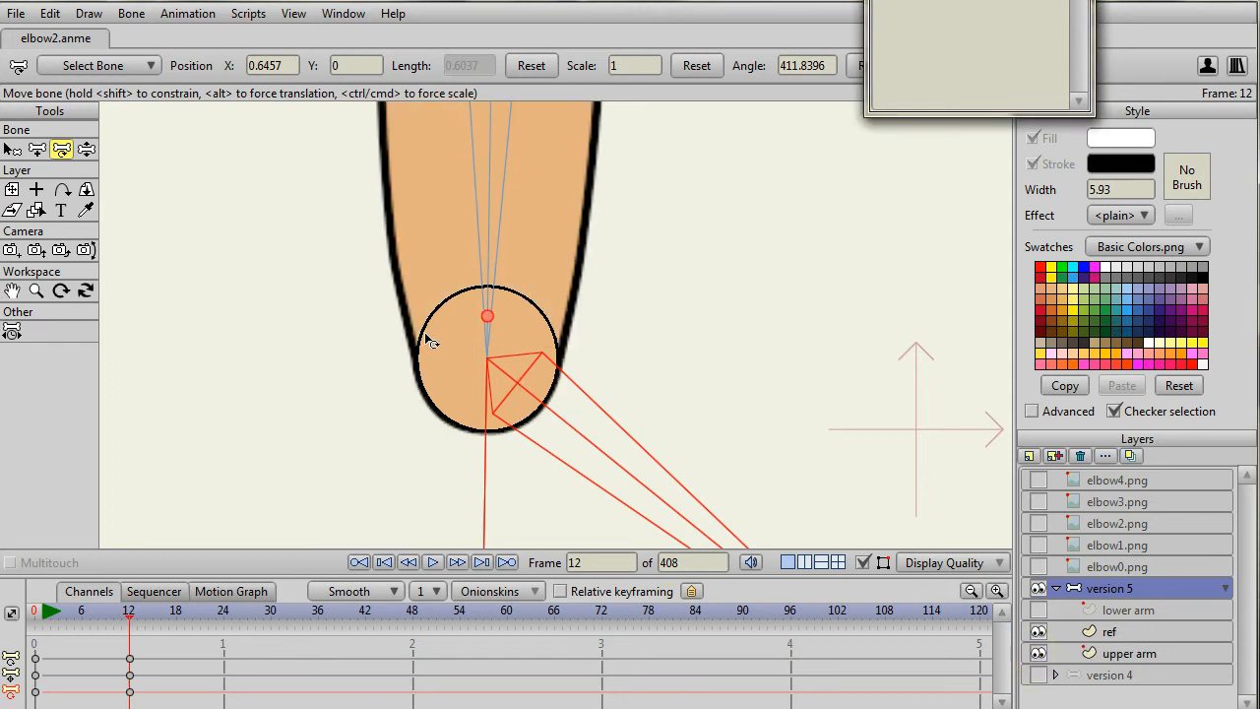
click(1130, 654)
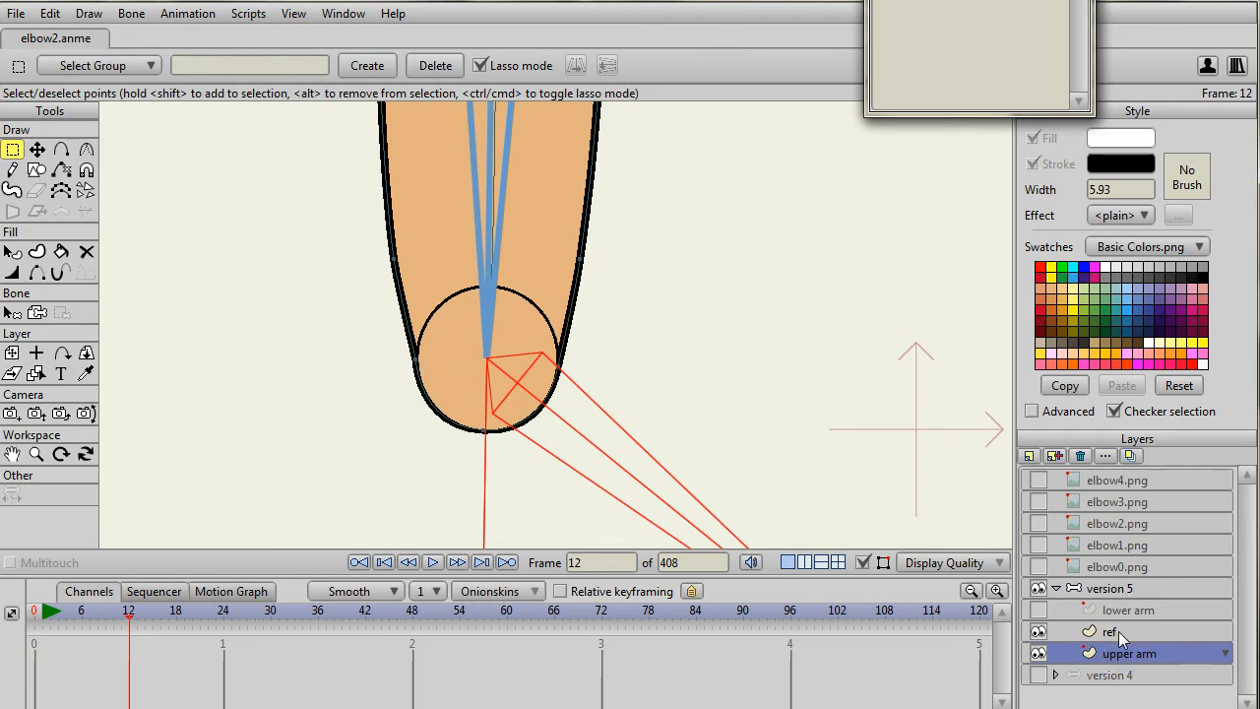
View the upper arm as outline points and toggle the ref circle to compare them
click(1039, 632)
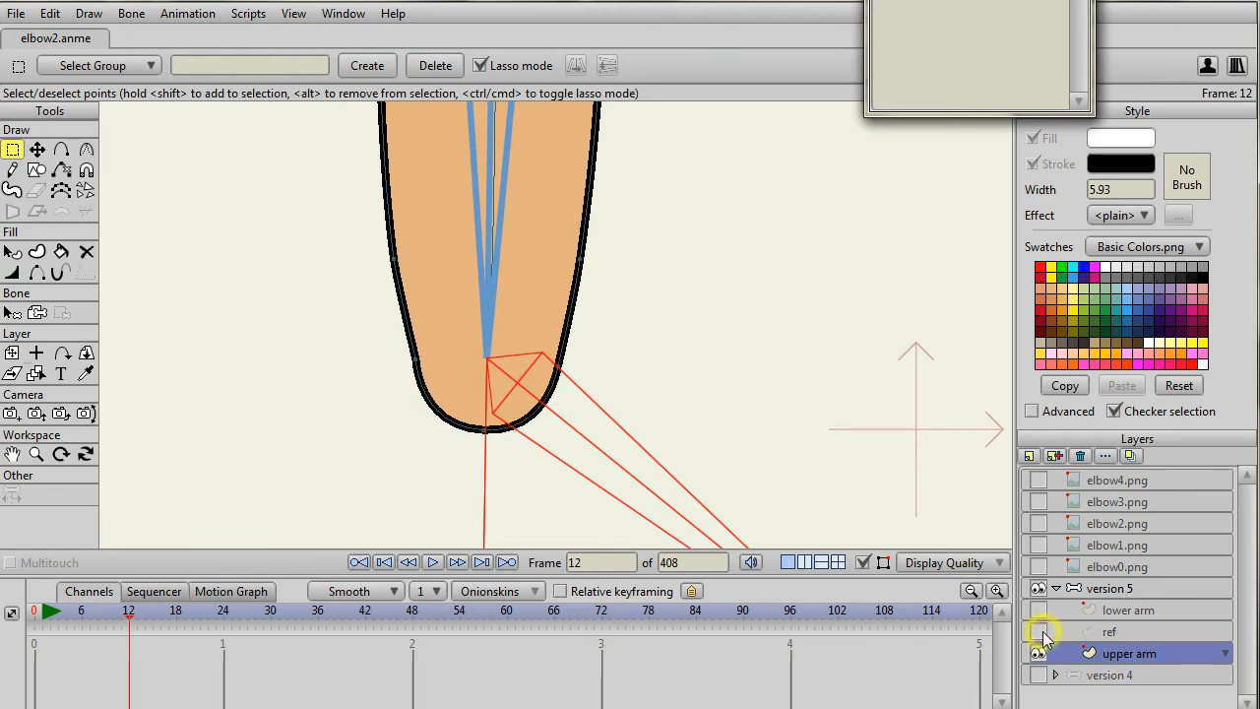
click(1040, 654)
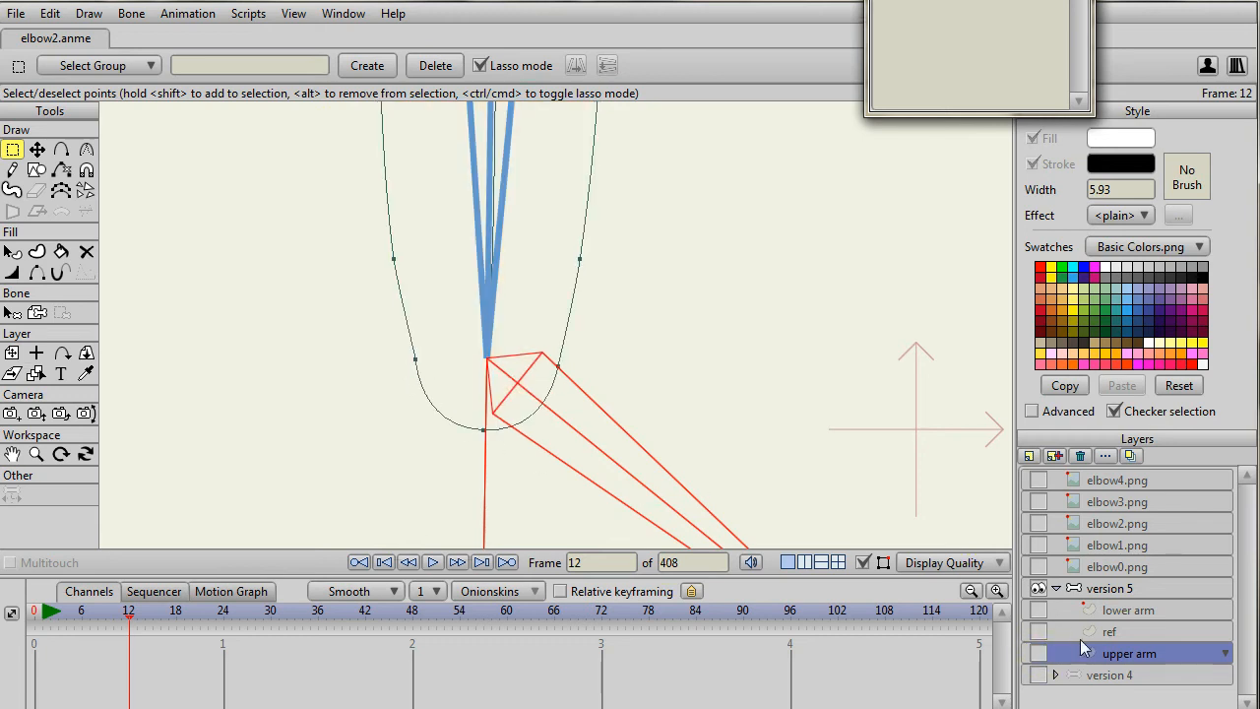
click(1039, 632)
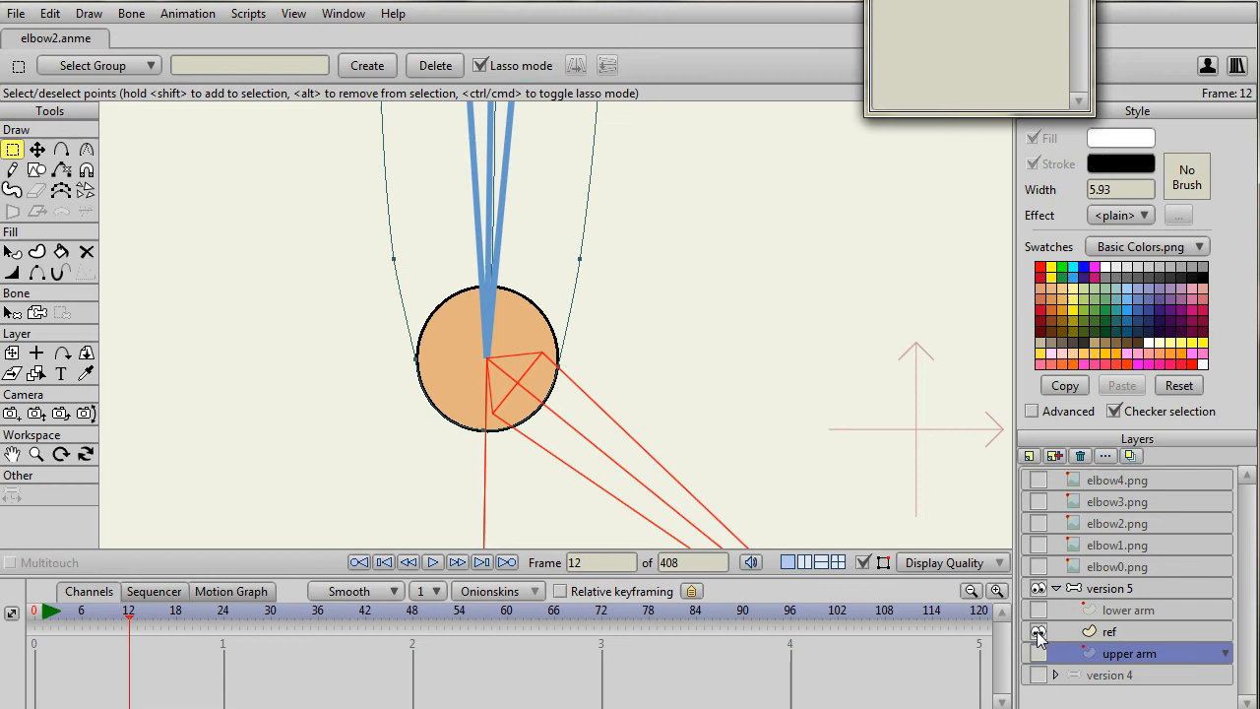
click(1040, 632)
click(1040, 632)
Make the upper arm drawing visible beside the lower arm and select the version 5 bone layer
click(1110, 609)
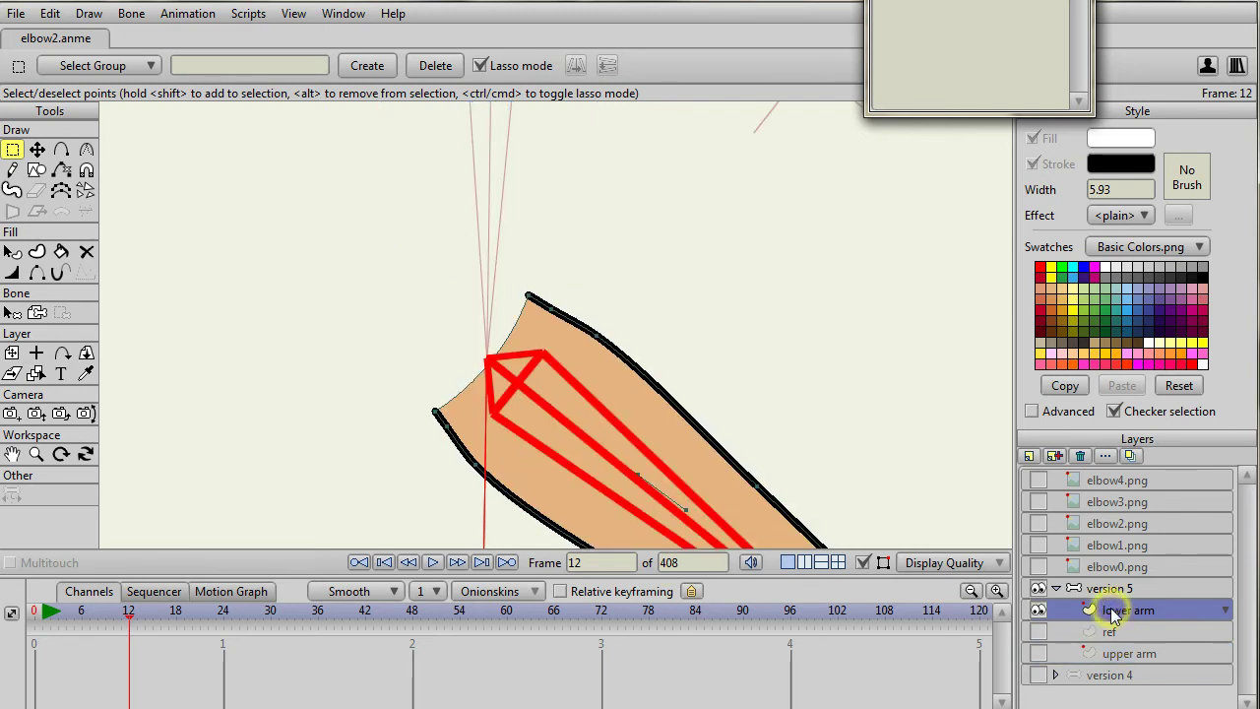
click(1038, 653)
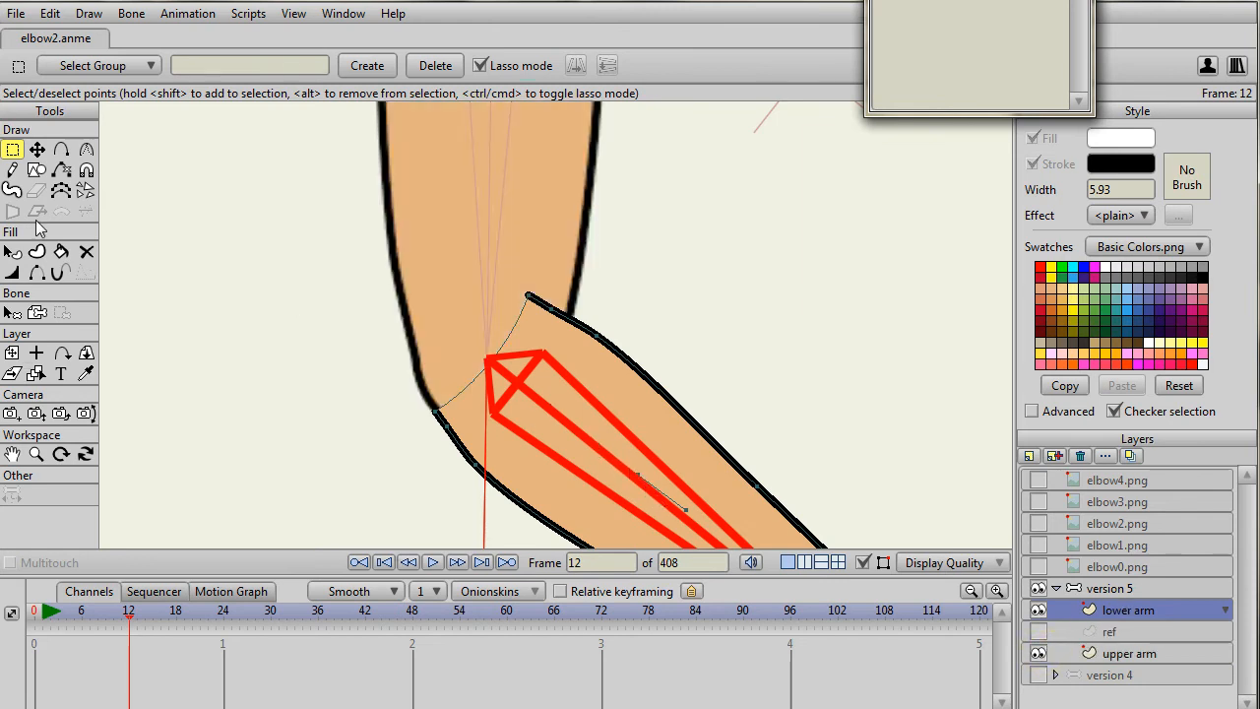
click(1126, 588)
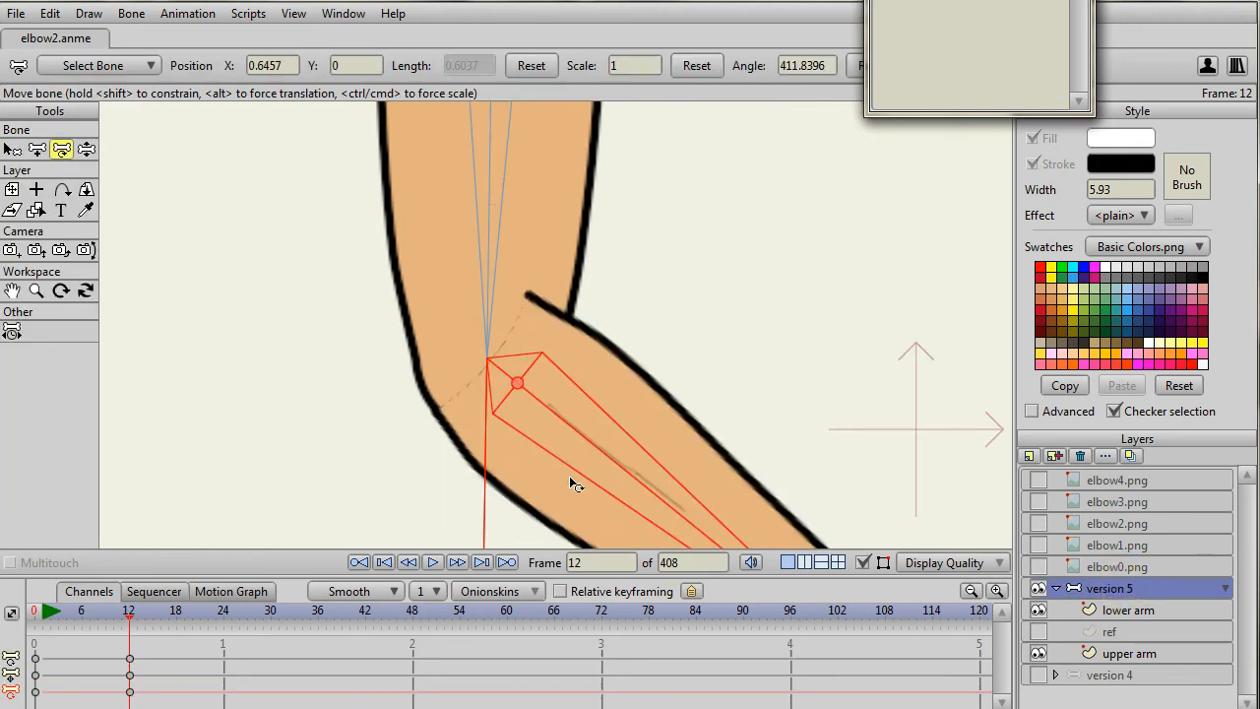
Swing the forearm bone left, up and back to the right around the elbow with Manipulate Bones
mouse_move(675, 490)
mouse_down()
mouse_move(705, 496)
mouse_move(711, 237)
mouse_move(495, 503)
mouse_up()
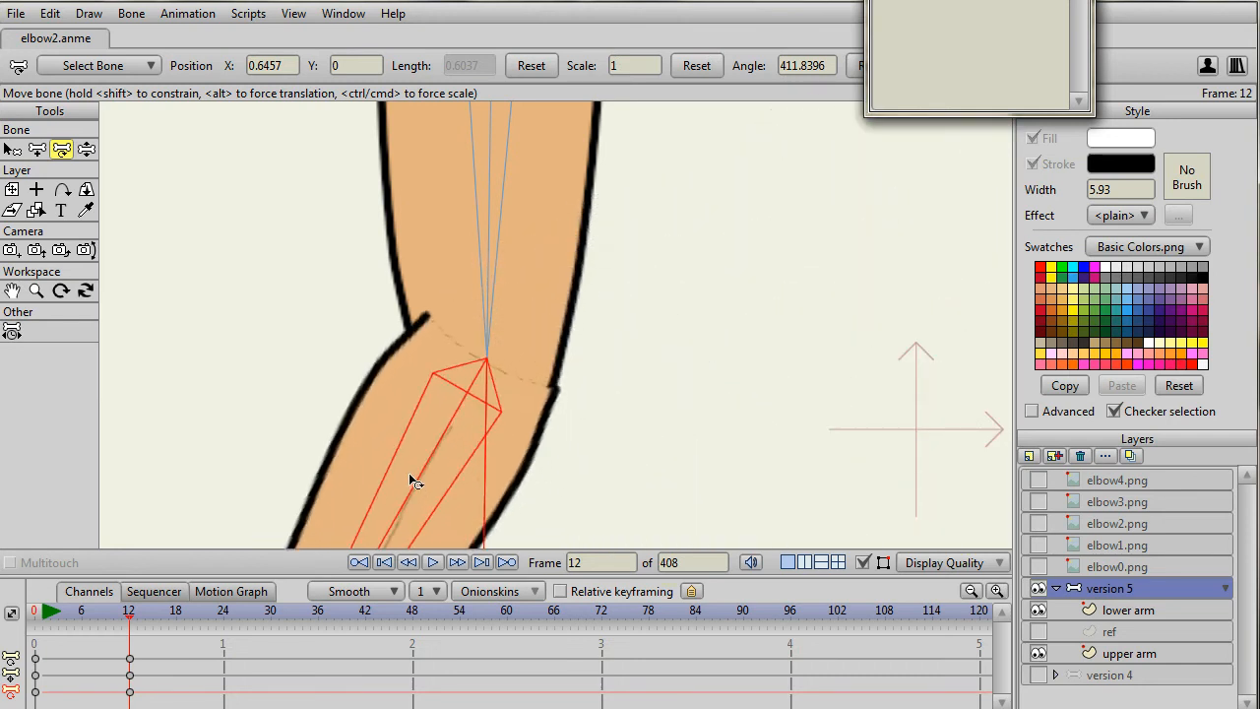
mouse_move(495, 503)
mouse_down()
mouse_move(402, 279)
mouse_move(413, 354)
mouse_move(711, 399)
mouse_move(801, 356)
mouse_move(356, 438)
mouse_move(392, 413)
mouse_move(785, 311)
mouse_move(477, 242)
mouse_move(731, 309)
mouse_move(420, 280)
mouse_move(495, 280)
mouse_up()
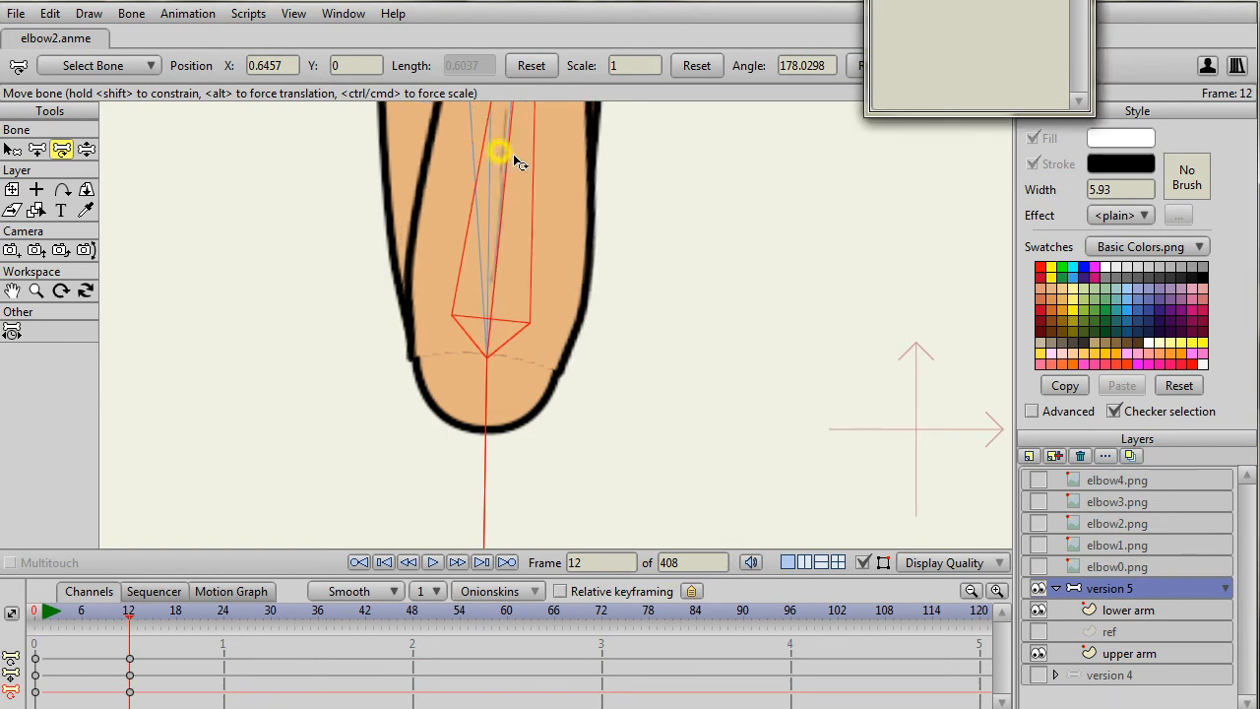
mouse_move(502, 157)
mouse_down()
mouse_move(598, 223)
mouse_move(475, 472)
mouse_move(489, 471)
mouse_up()
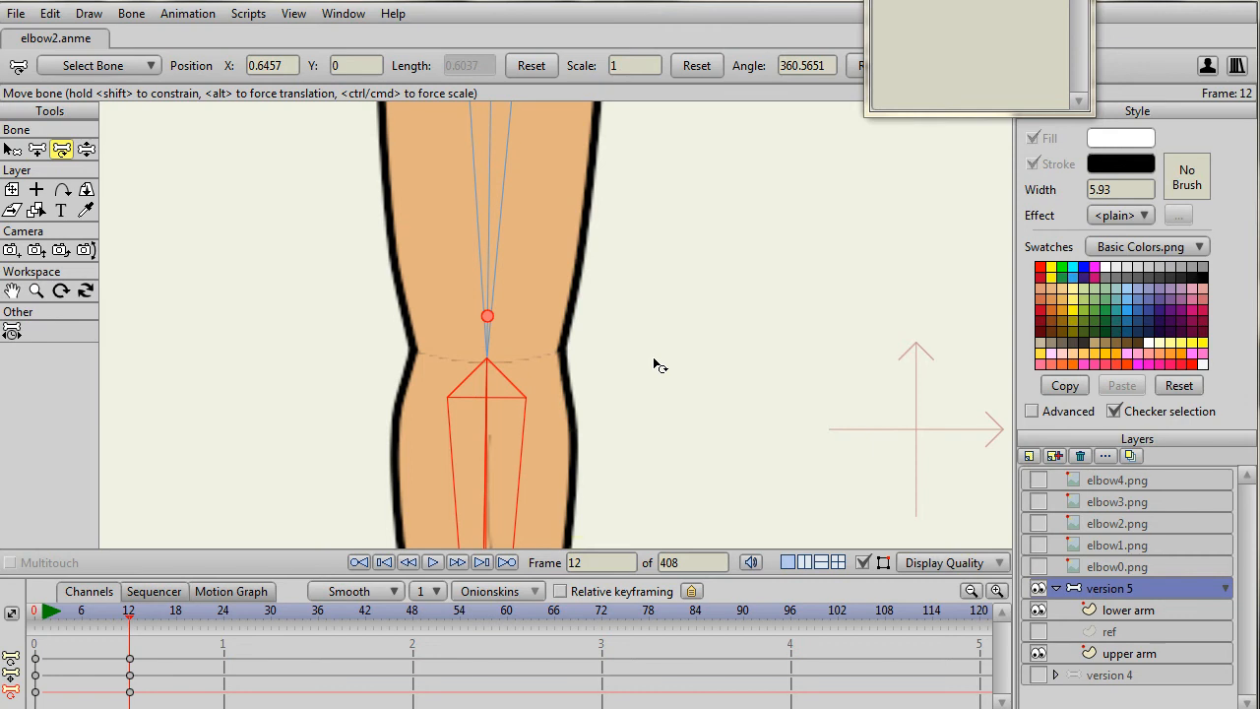
scroll(659, 366, down, 3)
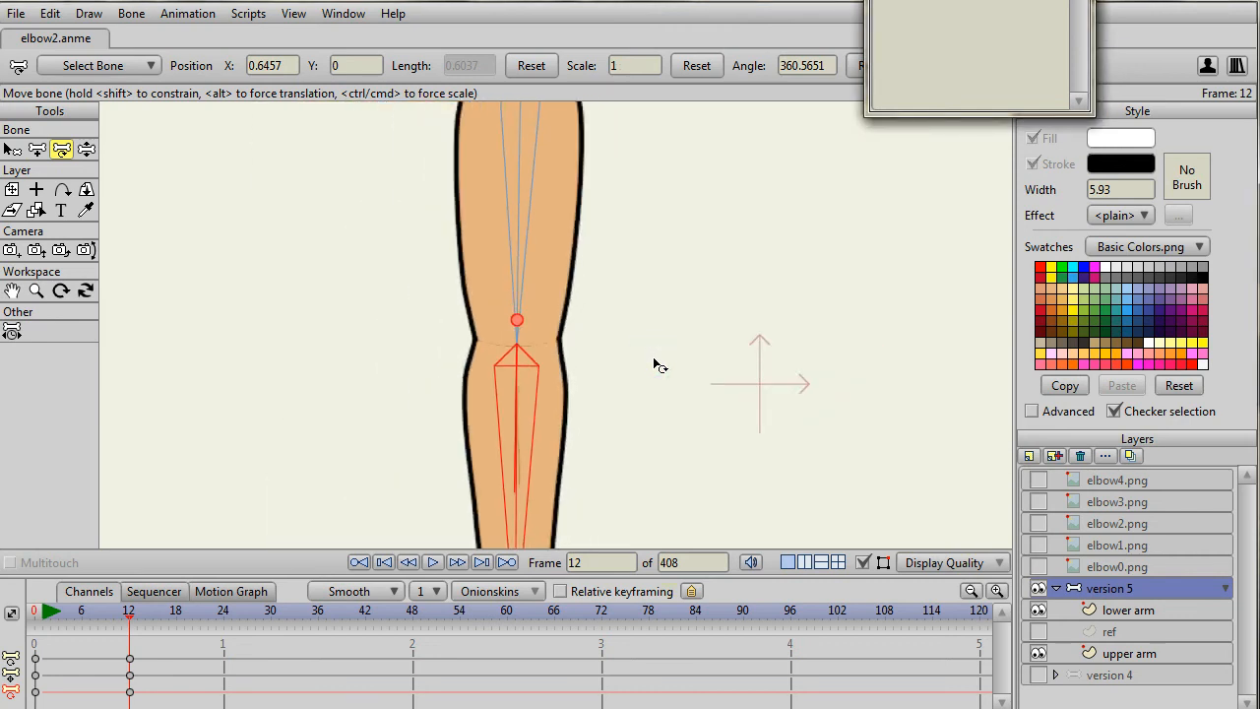
scroll(659, 366, down, 3)
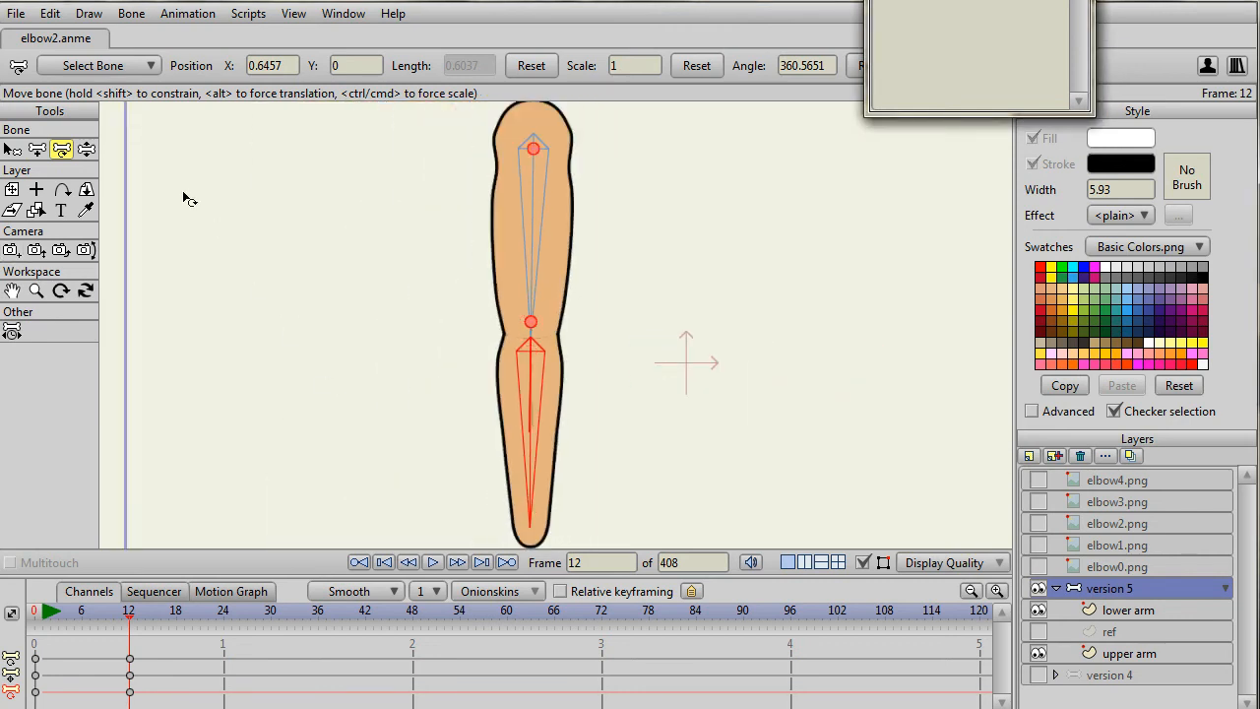
Rotate the lower arm bone slightly at the elbow, then switch to the Select Bone tool
mouse_move(537, 477)
mouse_down()
mouse_move(380, 459)
mouse_move(622, 390)
mouse_move(549, 461)
mouse_move(561, 462)
mouse_up()
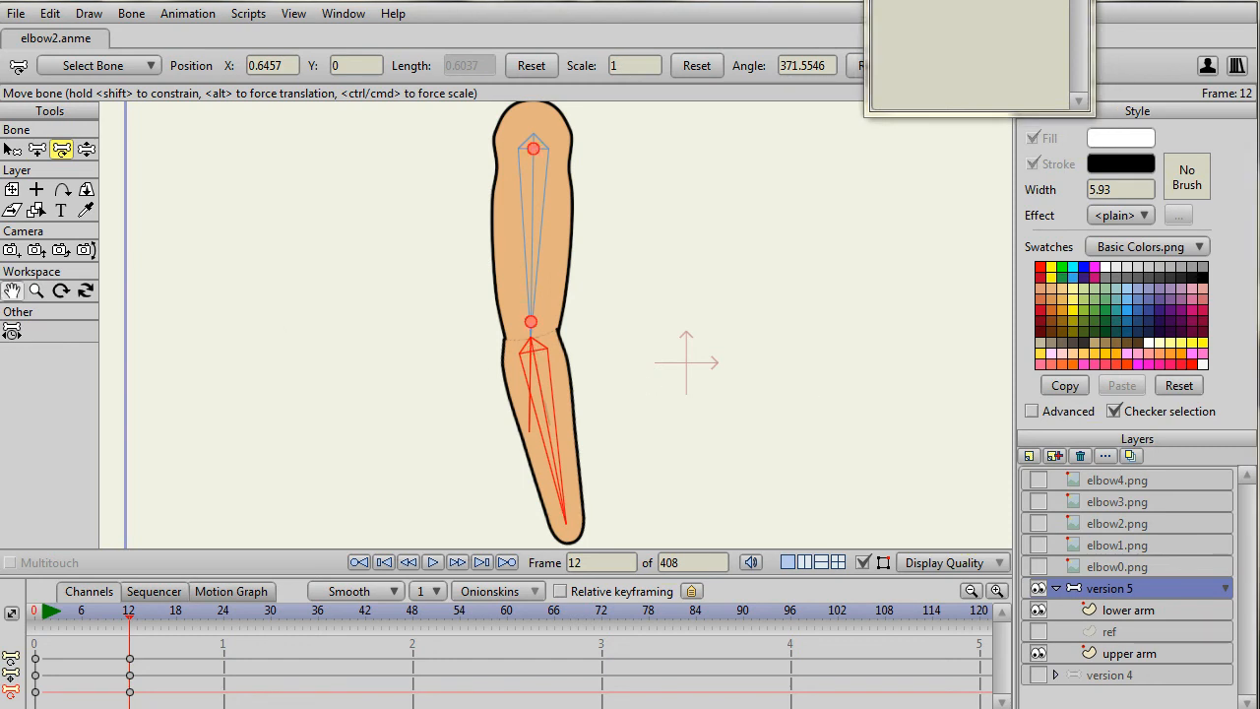
click(14, 150)
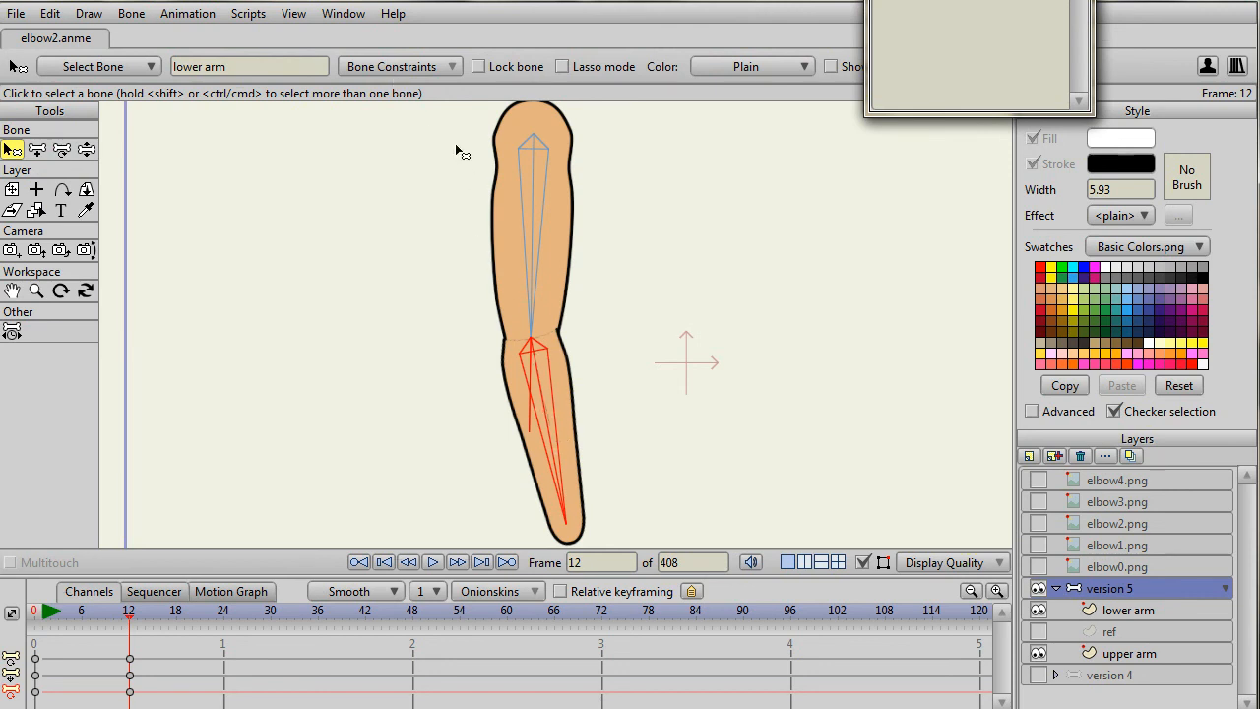
click(399, 66)
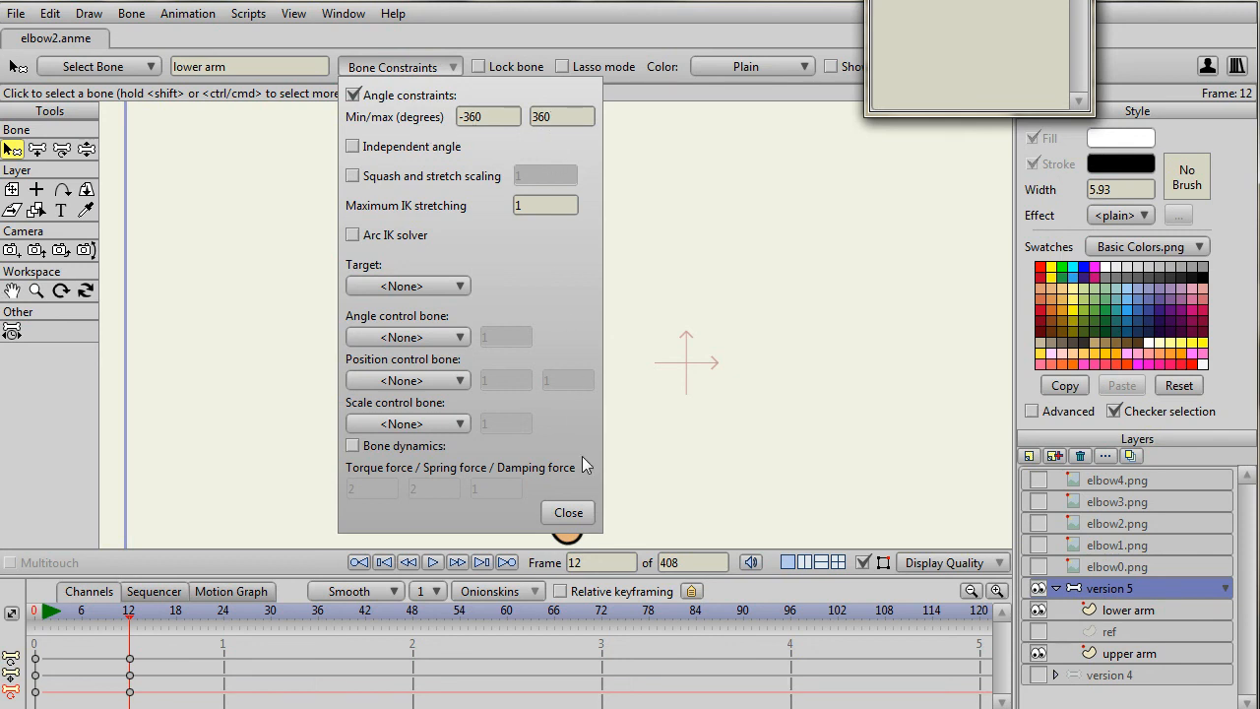
click(583, 517)
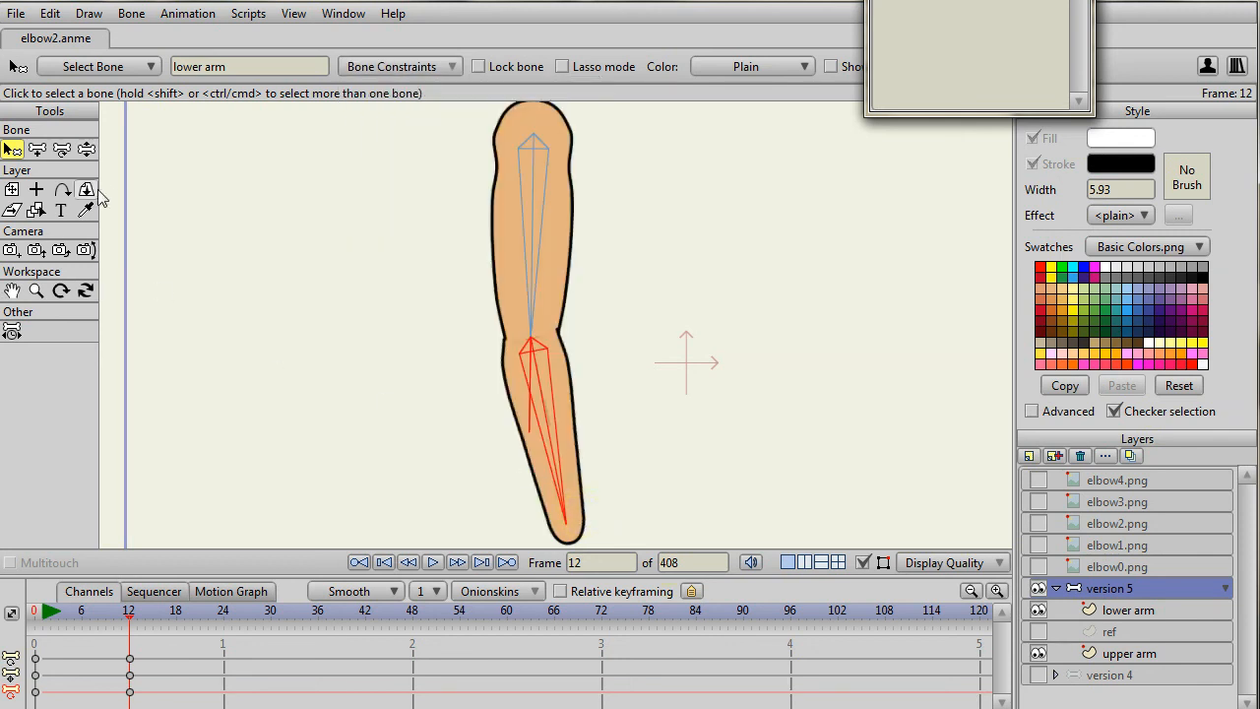
With Manipulate Bones, flex the forearm through its range, leaving it angled slightly inward
click(87, 149)
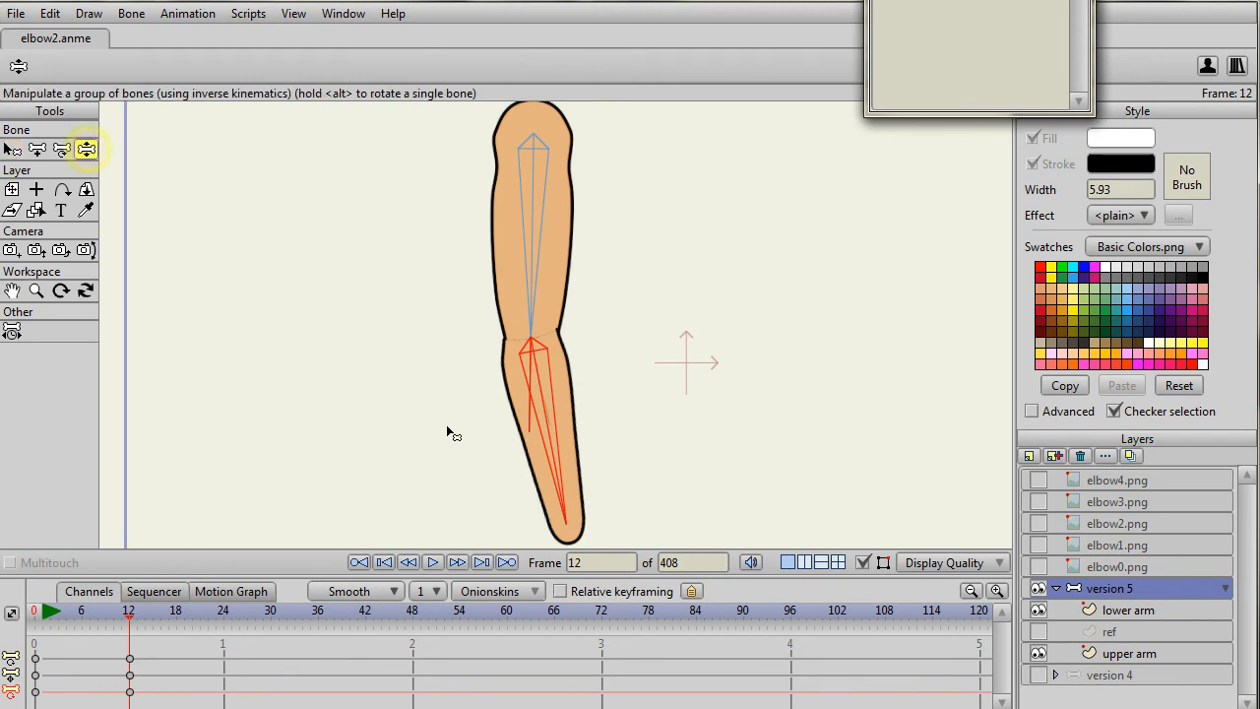
mouse_move(561, 480)
mouse_down()
mouse_move(593, 474)
mouse_move(330, 186)
mouse_move(402, 184)
mouse_move(571, 562)
mouse_move(674, 544)
mouse_move(618, 251)
mouse_move(700, 310)
mouse_move(684, 455)
mouse_move(591, 511)
mouse_move(404, 569)
mouse_move(226, 482)
mouse_move(349, 241)
mouse_move(531, 236)
mouse_move(576, 286)
mouse_move(394, 220)
mouse_move(332, 492)
mouse_move(506, 529)
mouse_move(647, 365)
mouse_move(502, 521)
mouse_move(352, 428)
mouse_move(470, 531)
mouse_move(566, 507)
mouse_move(689, 384)
mouse_move(640, 182)
mouse_move(327, 200)
mouse_move(389, 175)
mouse_move(532, 248)
mouse_move(483, 463)
mouse_move(448, 533)
mouse_up()
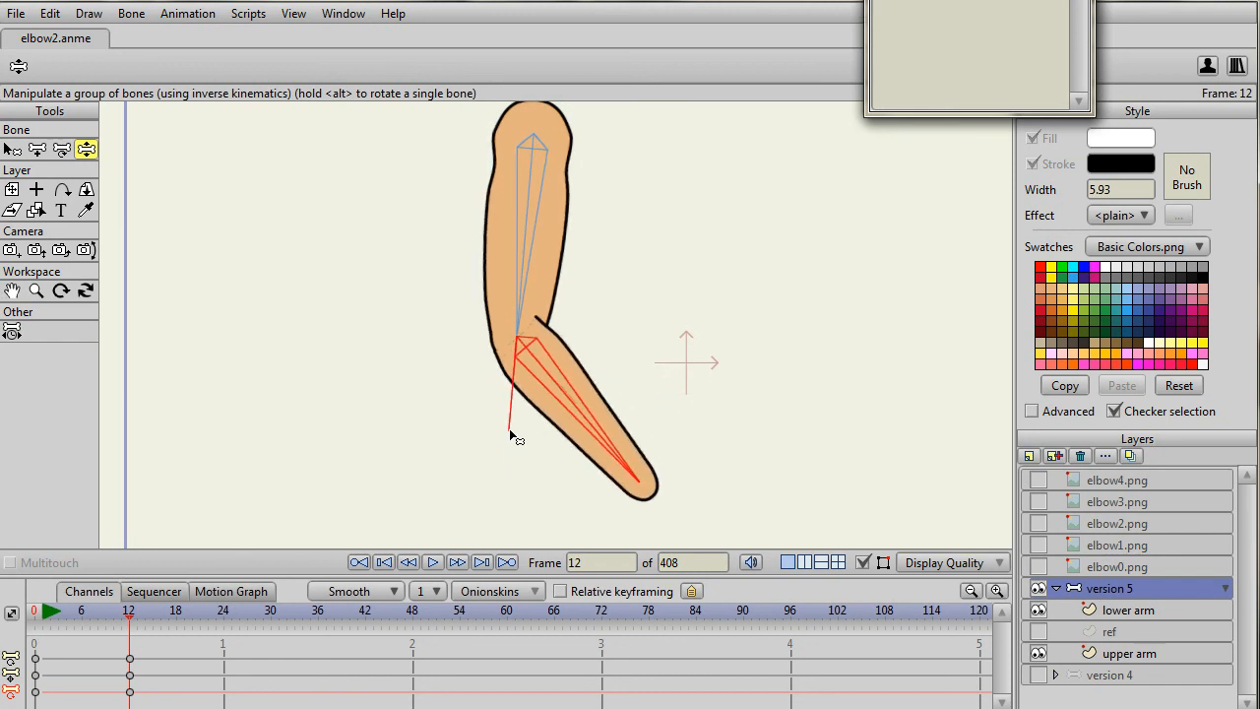
mouse_move(609, 370)
mouse_down()
mouse_move(616, 434)
mouse_move(528, 502)
mouse_move(380, 424)
mouse_move(557, 149)
mouse_move(677, 486)
mouse_move(307, 556)
mouse_move(559, 521)
mouse_move(325, 502)
mouse_up()
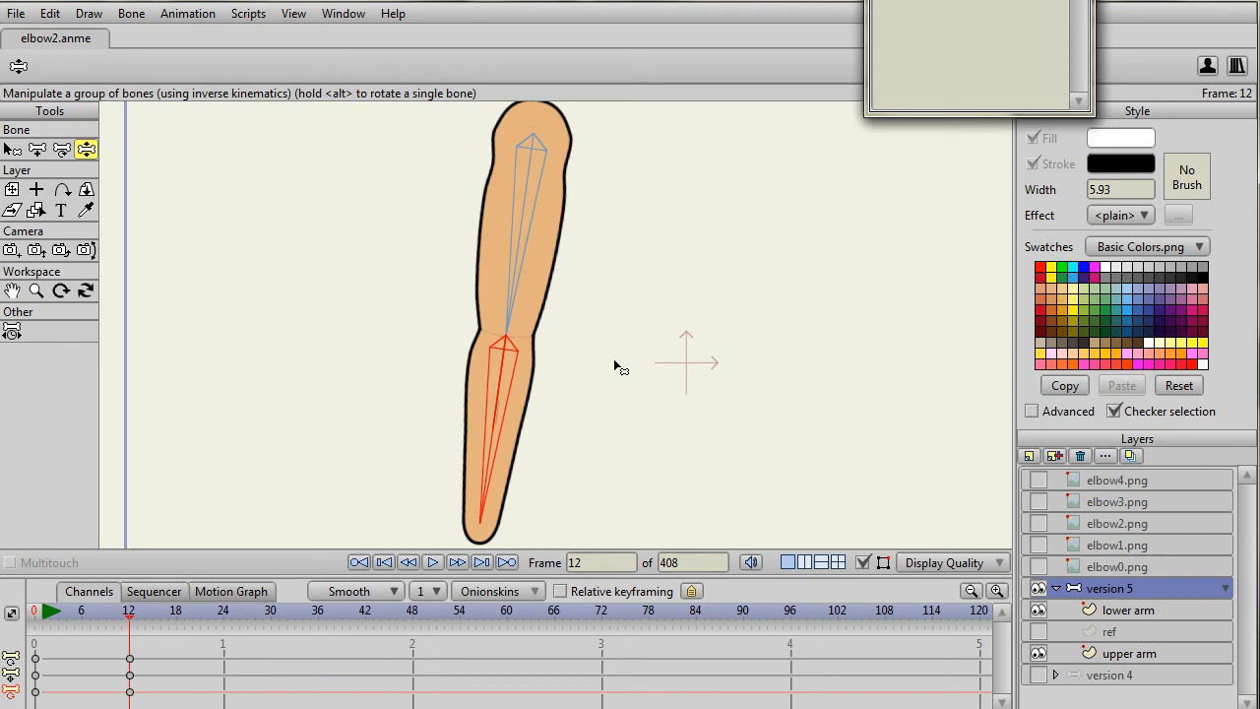
key(b)
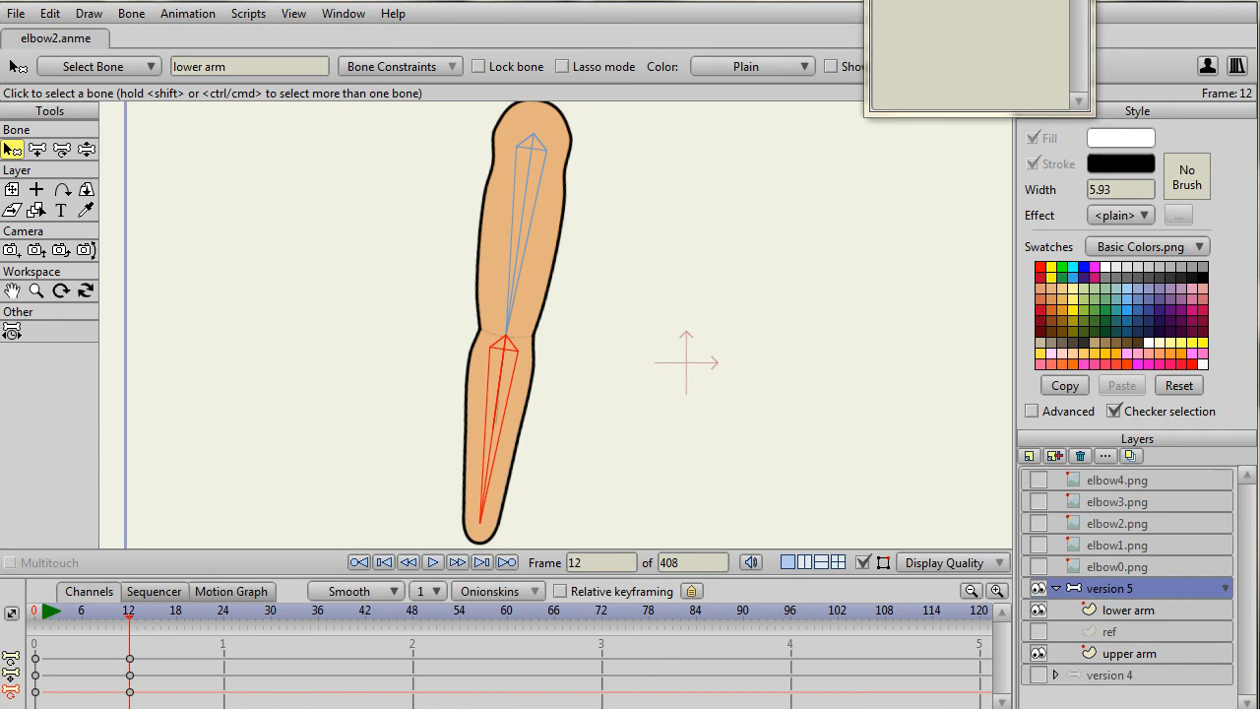
Hide and collapse version 5, show version 4 with its lower arm, and bring the Actions window into view
click(1039, 589)
click(1056, 589)
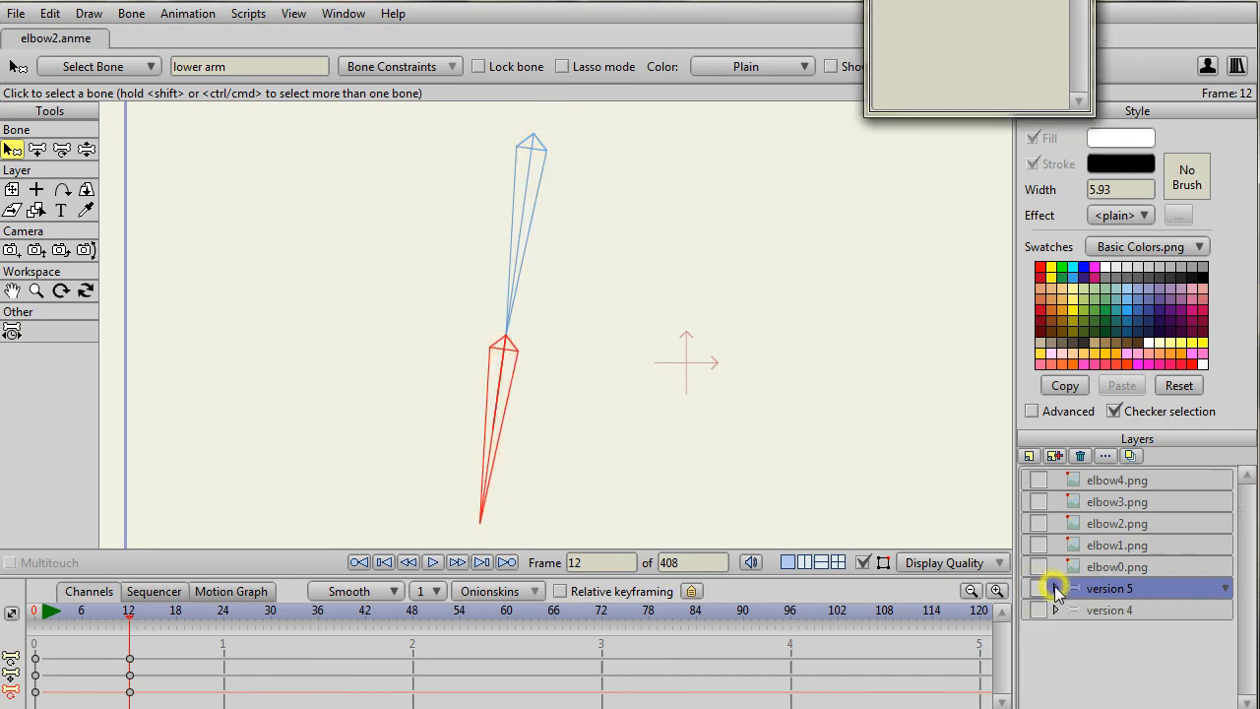
click(1038, 610)
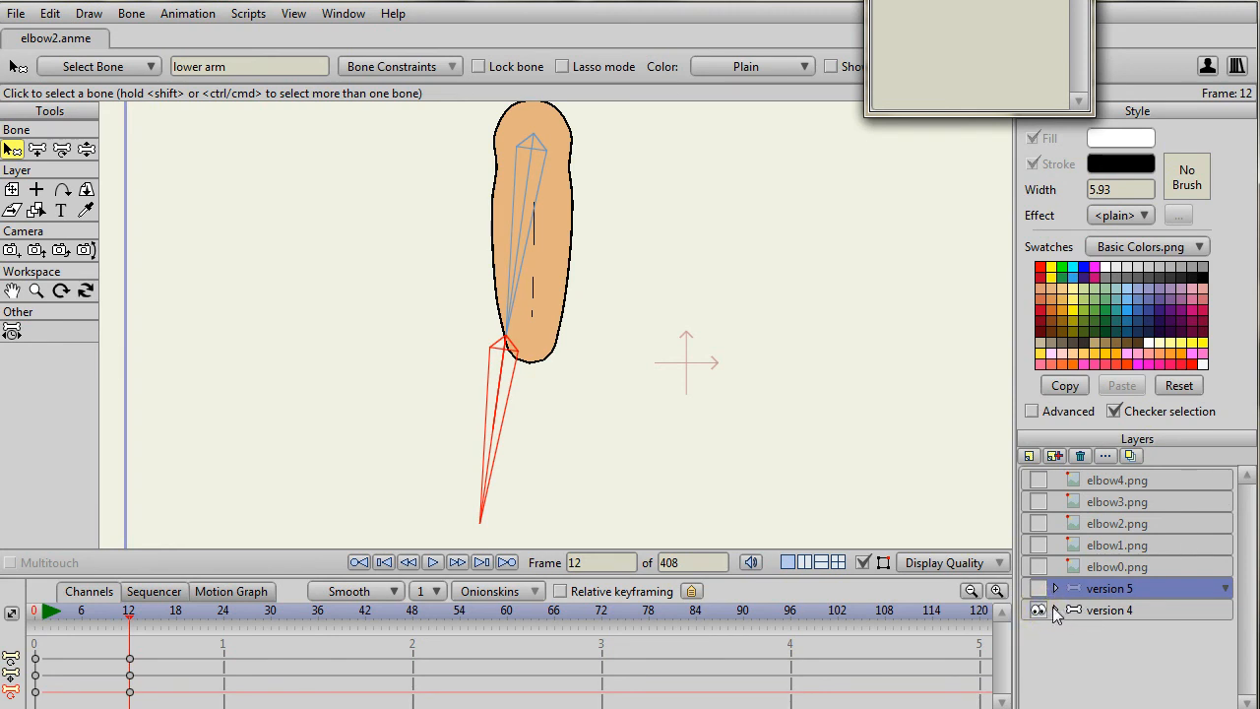
click(1056, 610)
click(1038, 632)
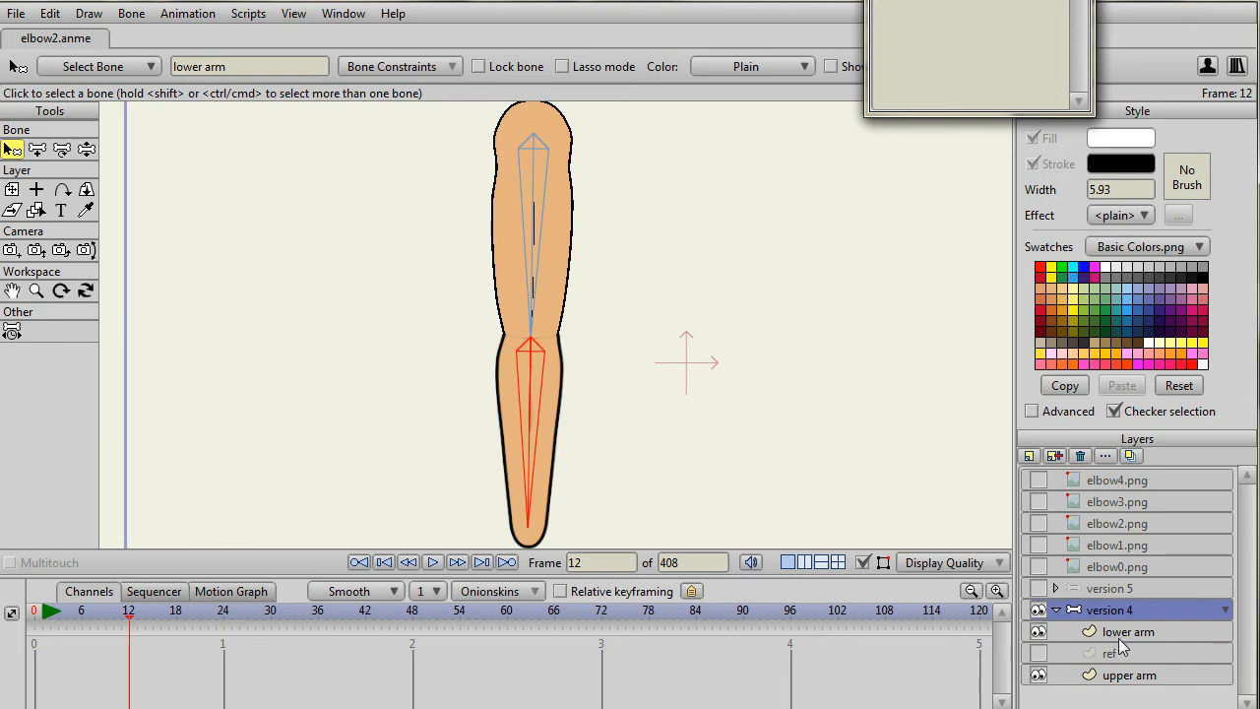
drag(975, 1, 881, 3)
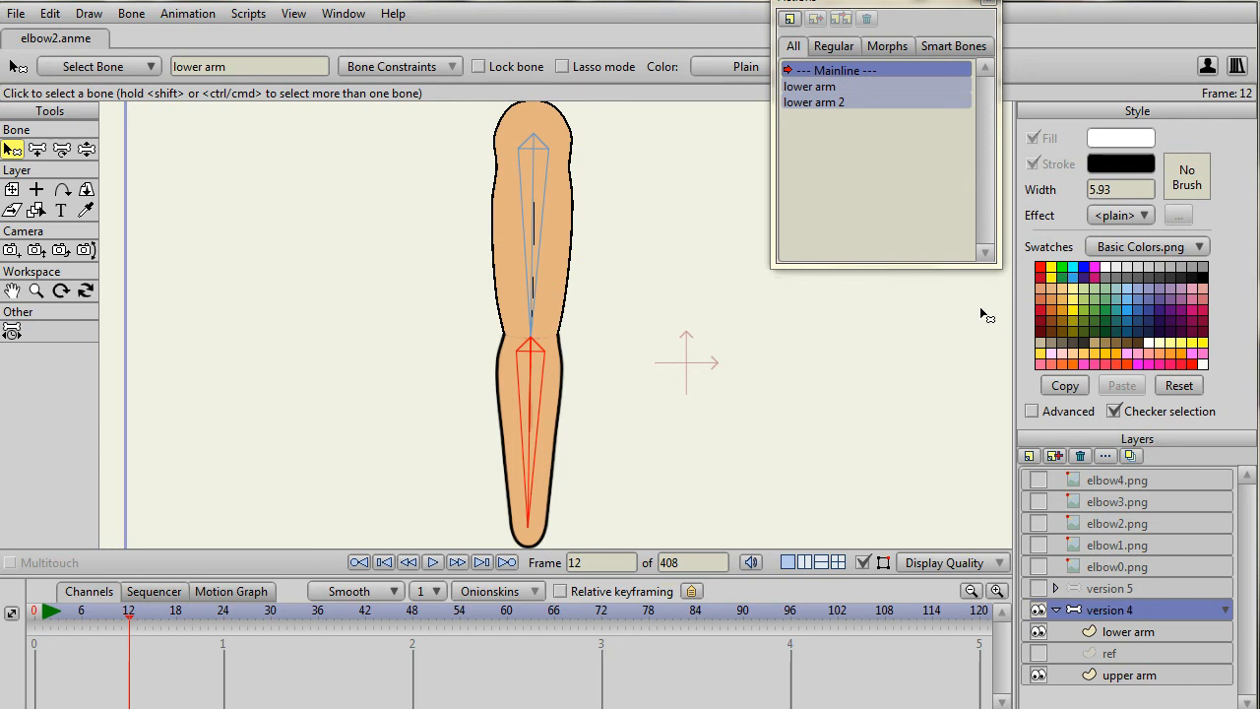
Enter the lower arm action, select both arm layers, and scrub to watch the elbow bend and bicep bulge
click(823, 87)
double_click(823, 87)
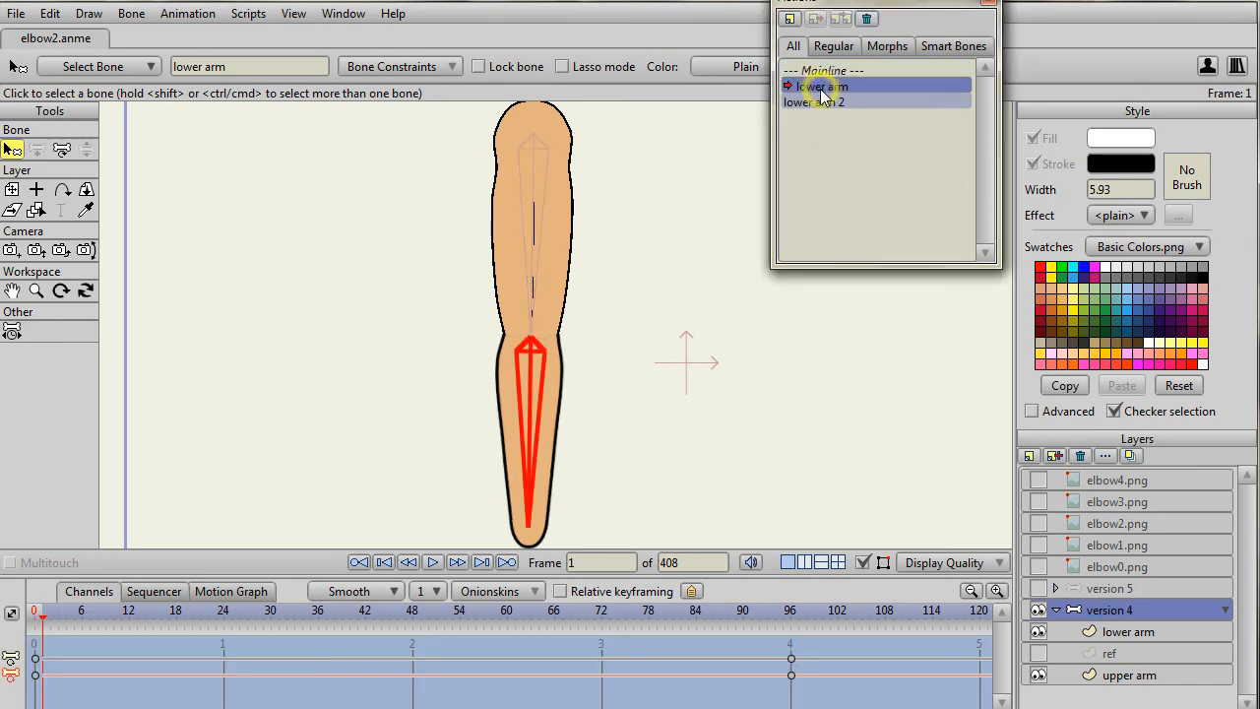
click(1111, 634)
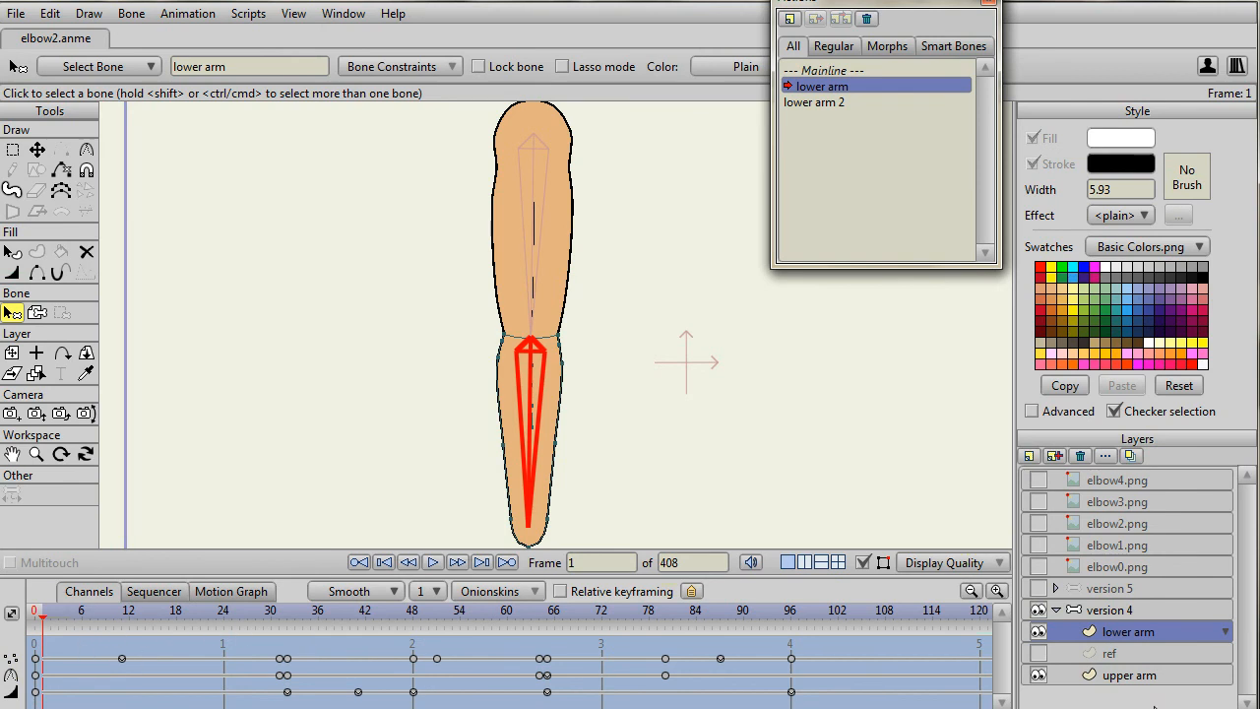
click(1142, 675)
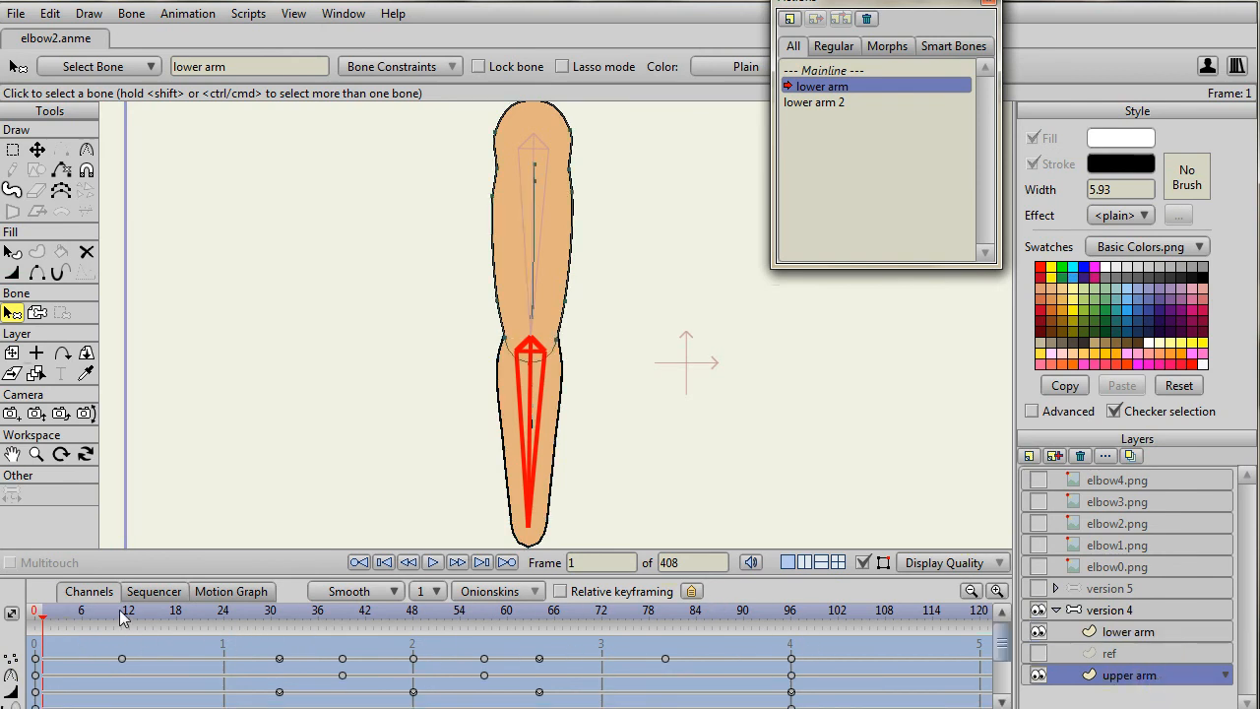
mouse_move(128, 613)
mouse_down()
mouse_move(284, 630)
mouse_move(270, 630)
mouse_up()
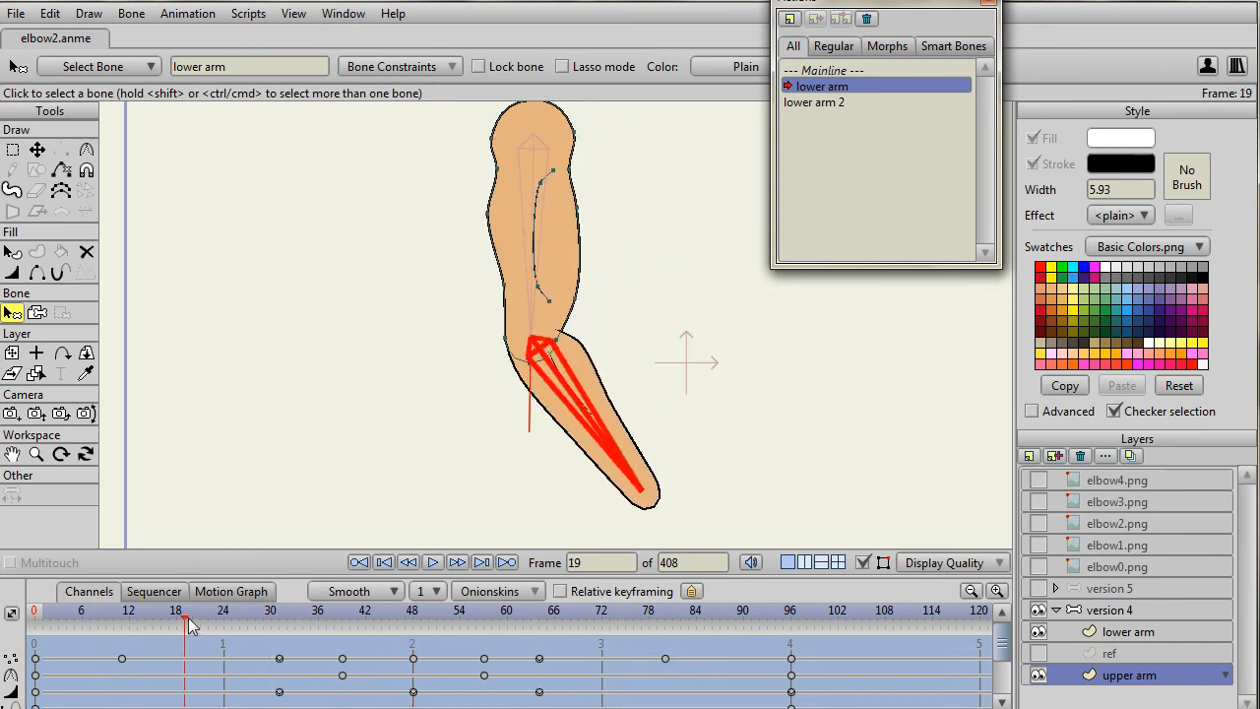